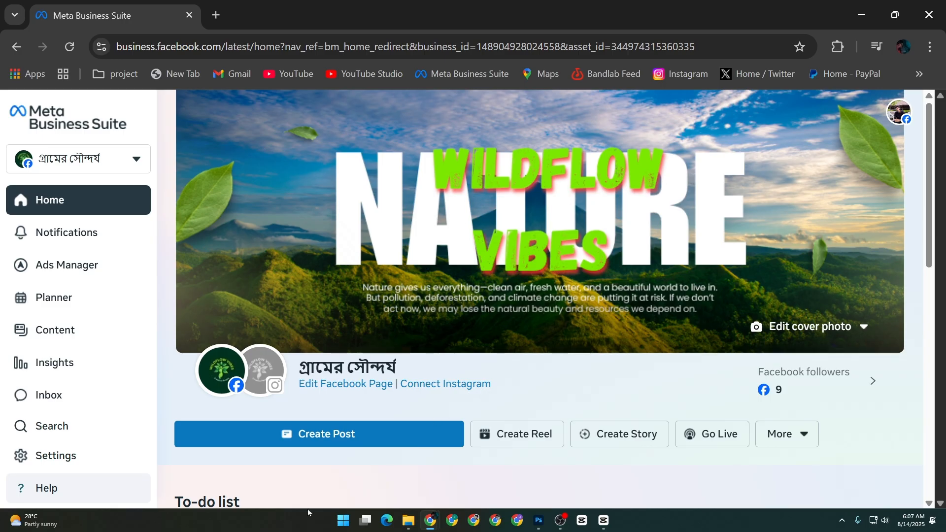
Open the Ads Manager campaigns page from Meta Business Suite and dismiss the payment method notice
{"action": "scroll", "coordinate": [436, 413], "scroll_direction": "down", "scroll_amount": 4}
{"action": "scroll", "coordinate": [441, 409], "scroll_direction": "up", "scroll_amount": 4}
{"action": "mouse_move", "coordinate": [72, 270]}
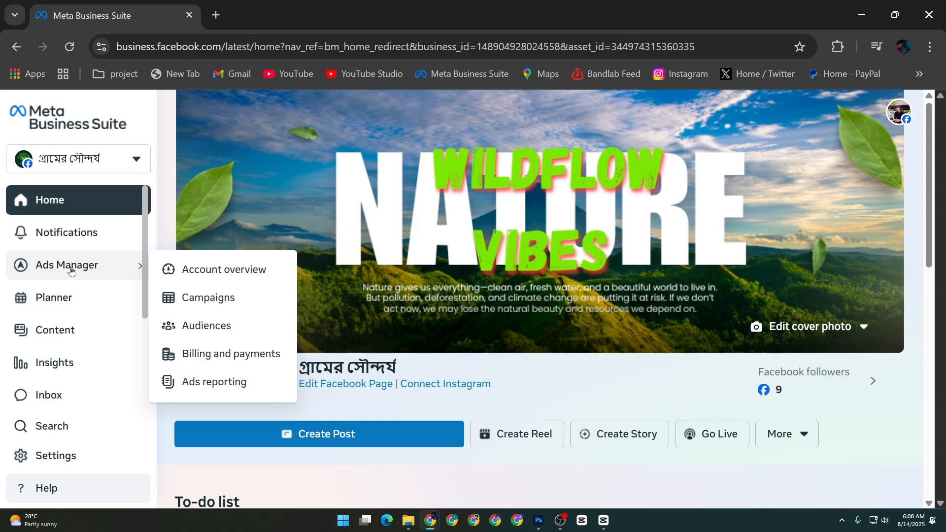
{"action": "left_click", "coordinate": [206, 298]}
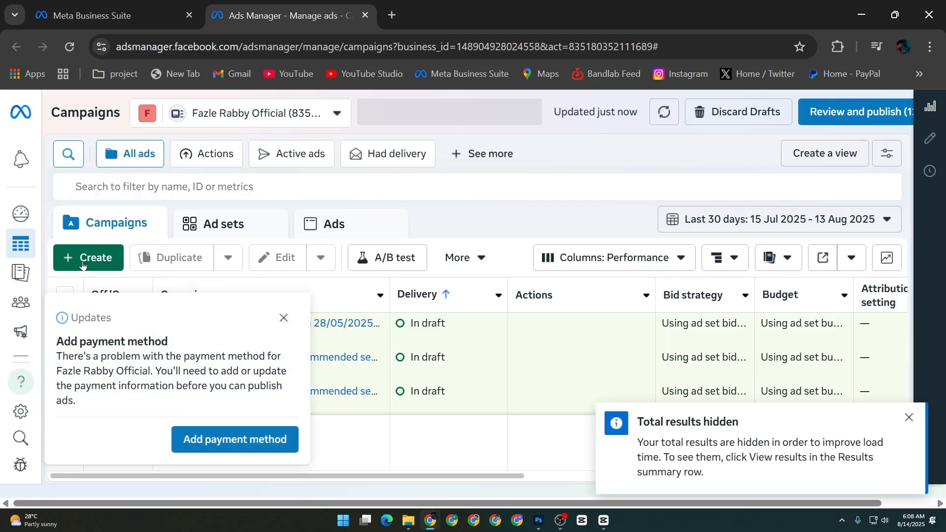
{"action": "left_click", "coordinate": [284, 318]}
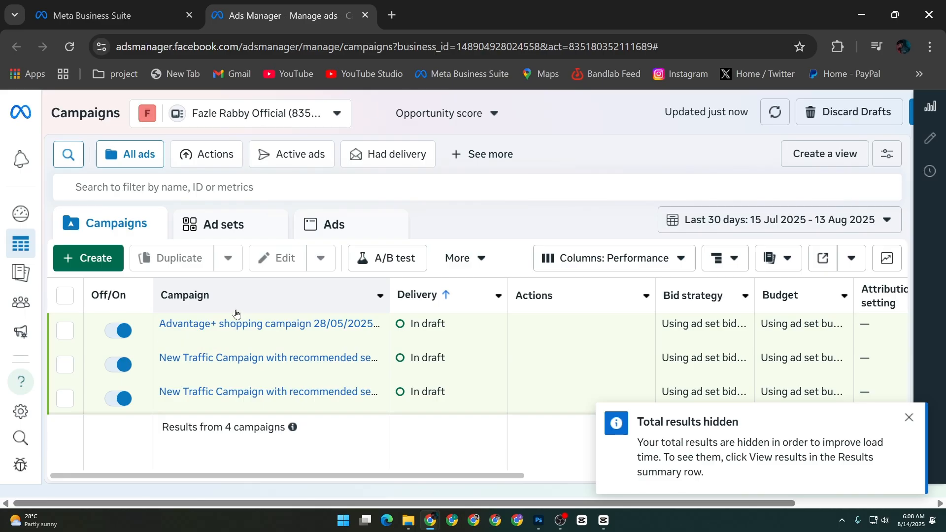
Start creating a new campaign with the Auction buying type
{"action": "left_click", "coordinate": [104, 260]}
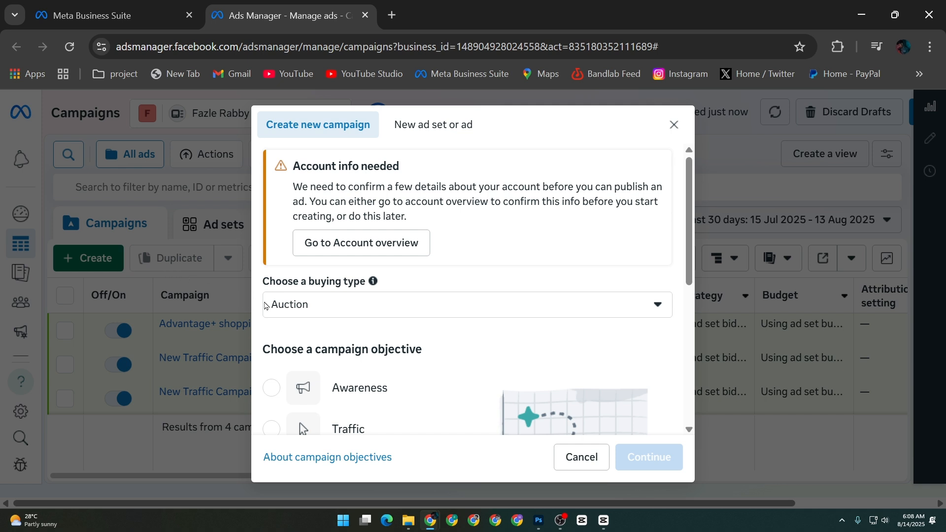
{"action": "left_click", "coordinate": [320, 313]}
{"action": "left_click", "coordinate": [320, 340]}
Examine the available campaign objectives, from Awareness to Sales, and what each one is good for
{"action": "scroll", "coordinate": [345, 296], "scroll_direction": "down", "scroll_amount": 3}
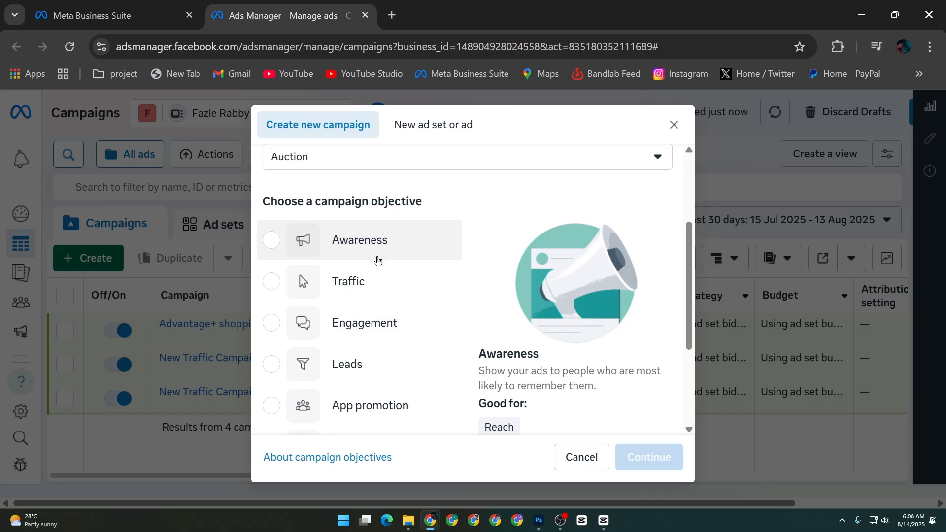
{"action": "scroll", "coordinate": [401, 325], "scroll_direction": "down", "scroll_amount": 3}
{"action": "scroll", "coordinate": [403, 326], "scroll_direction": "up", "scroll_amount": 3}
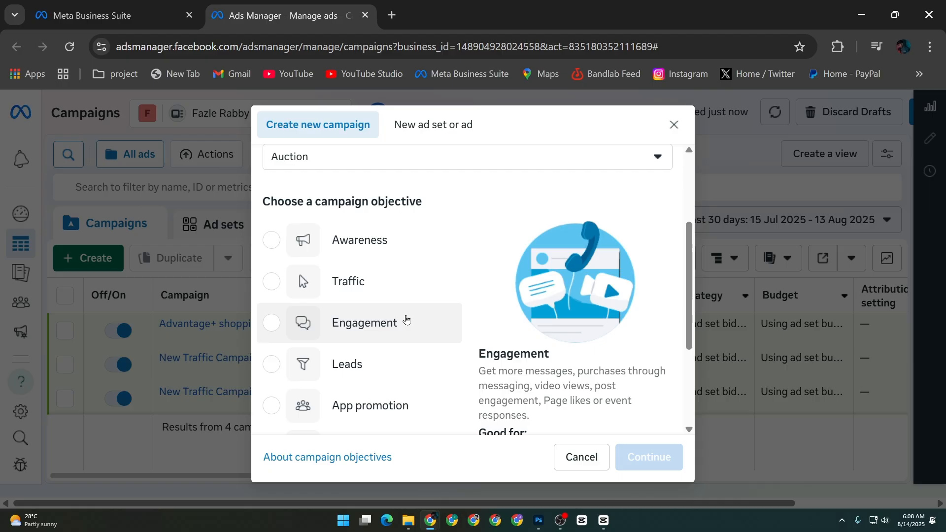
{"action": "scroll", "coordinate": [406, 319], "scroll_direction": "down", "scroll_amount": 3}
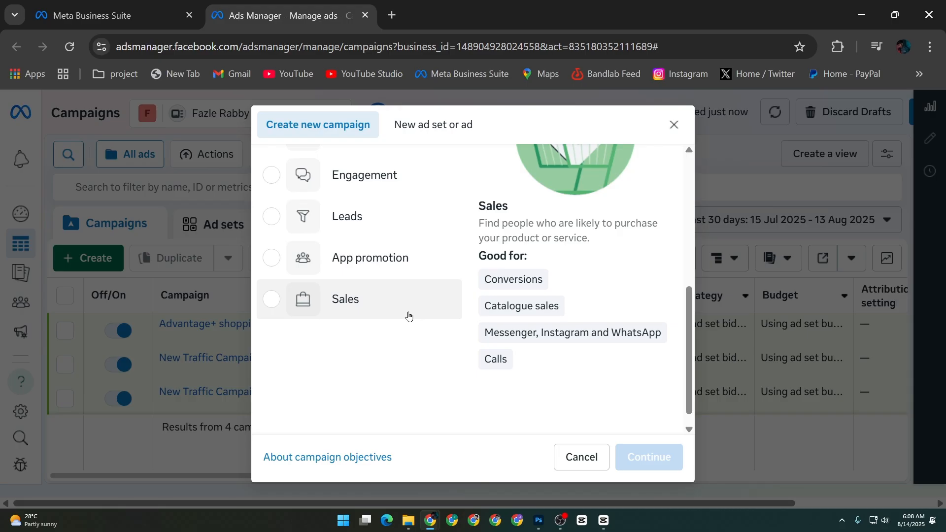
{"action": "scroll", "coordinate": [408, 316], "scroll_direction": "up", "scroll_amount": 2}
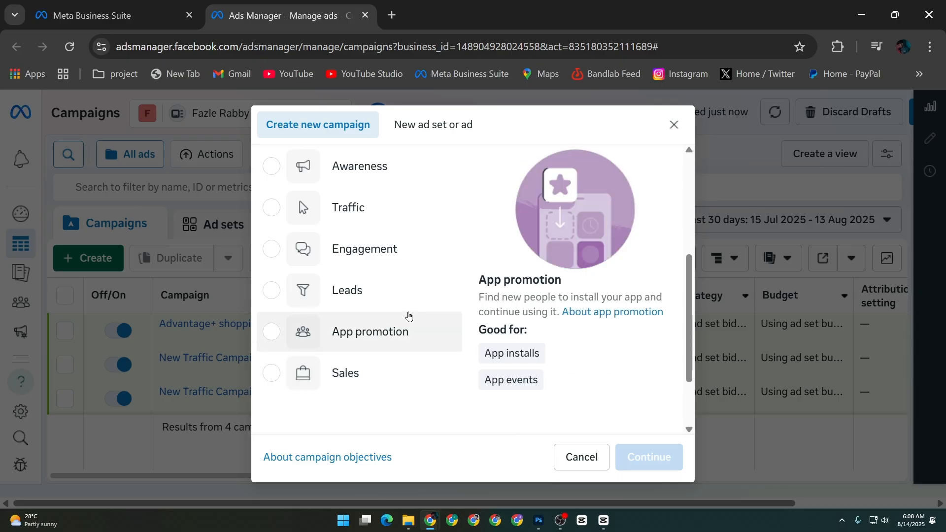
{"action": "scroll", "coordinate": [401, 295], "scroll_direction": "up", "scroll_amount": 2}
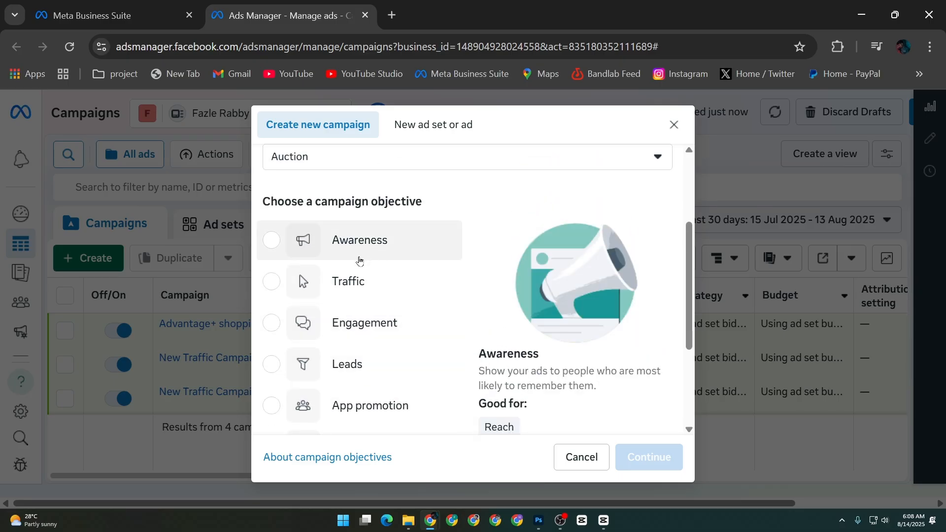
{"action": "left_click", "coordinate": [407, 156]}
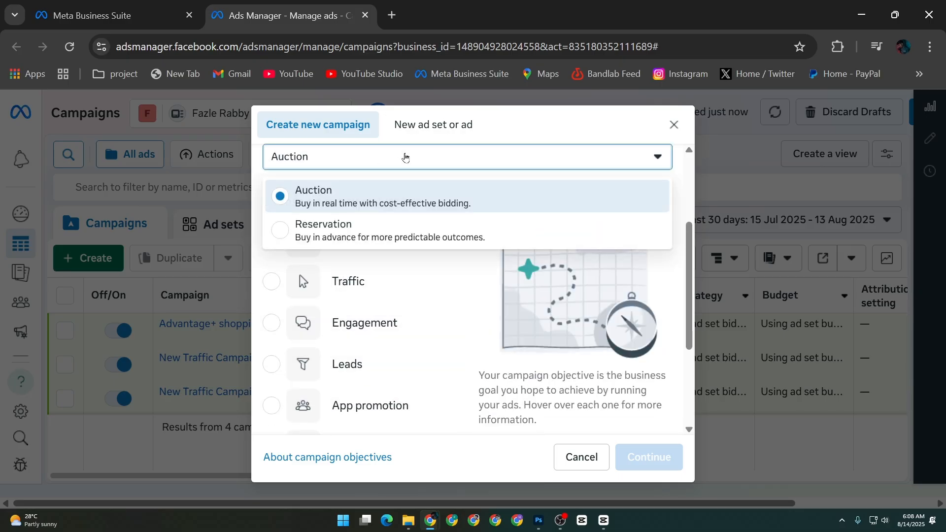
{"action": "left_click", "coordinate": [412, 147]}
{"action": "left_click", "coordinate": [416, 131]}
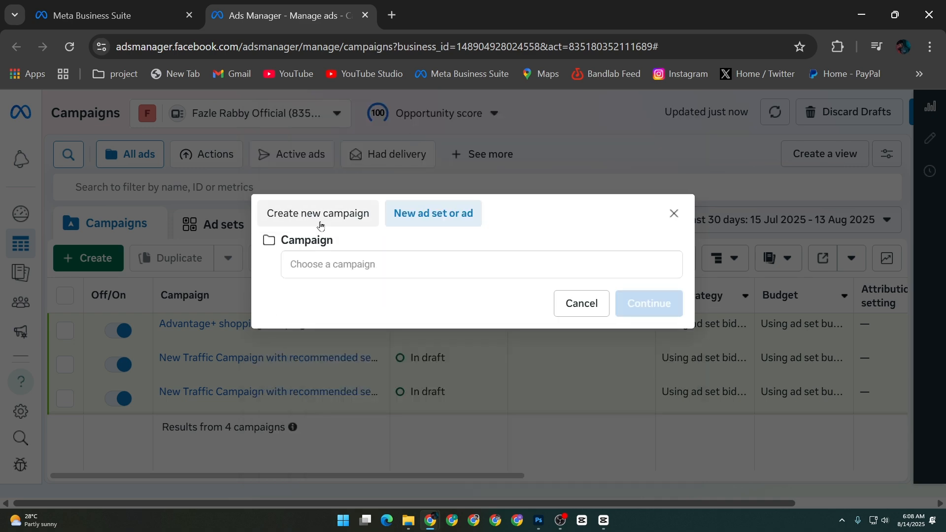
{"action": "left_click", "coordinate": [367, 218]}
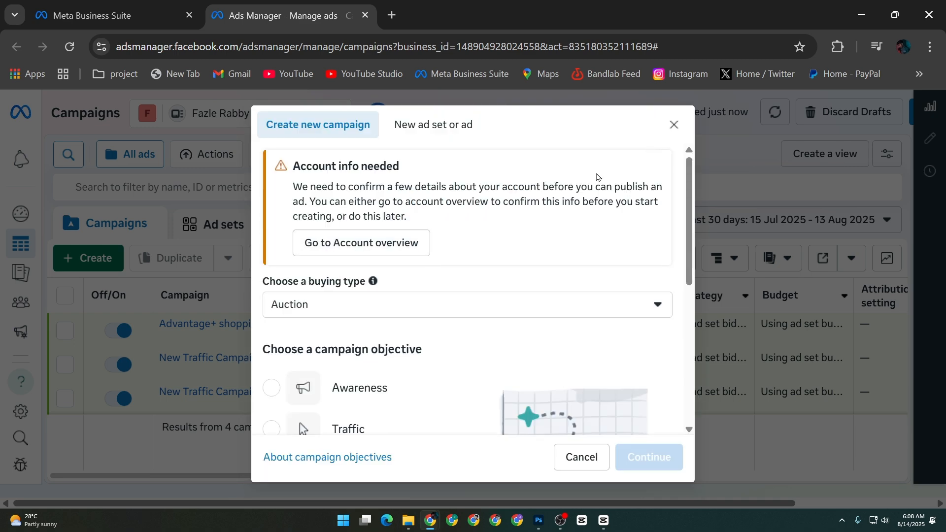
Choose Awareness as the new campaign's objective and continue to the campaign settings
{"action": "scroll", "coordinate": [444, 222], "scroll_direction": "down", "scroll_amount": 3}
{"action": "left_click", "coordinate": [271, 240]}
{"action": "scroll", "coordinate": [633, 380], "scroll_direction": "down", "scroll_amount": 3}
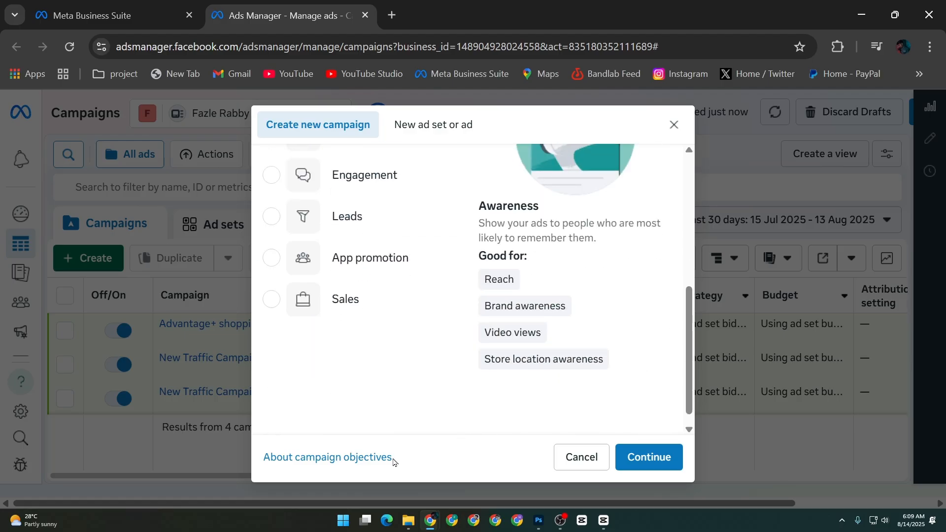
{"action": "left_click", "coordinate": [661, 459]}
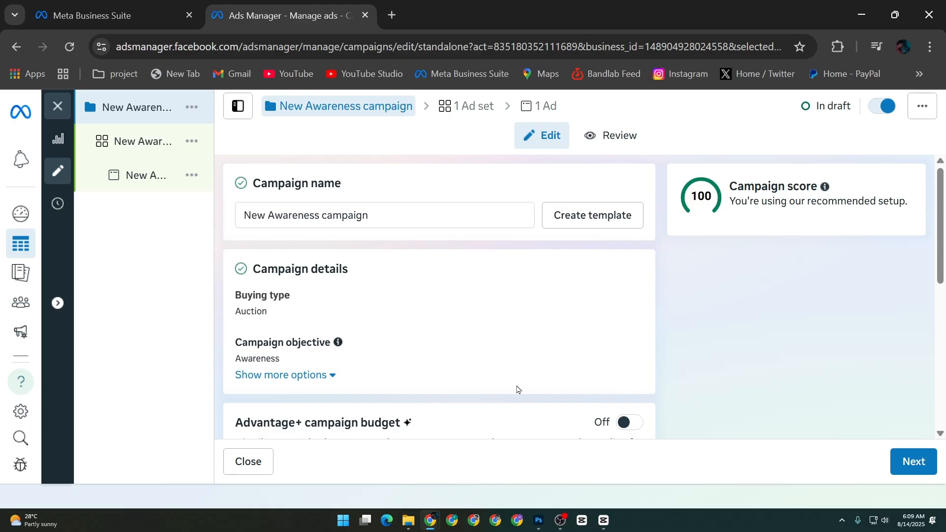
Rename the campaign as "the first campaign"
{"action": "left_click", "coordinate": [369, 213]}
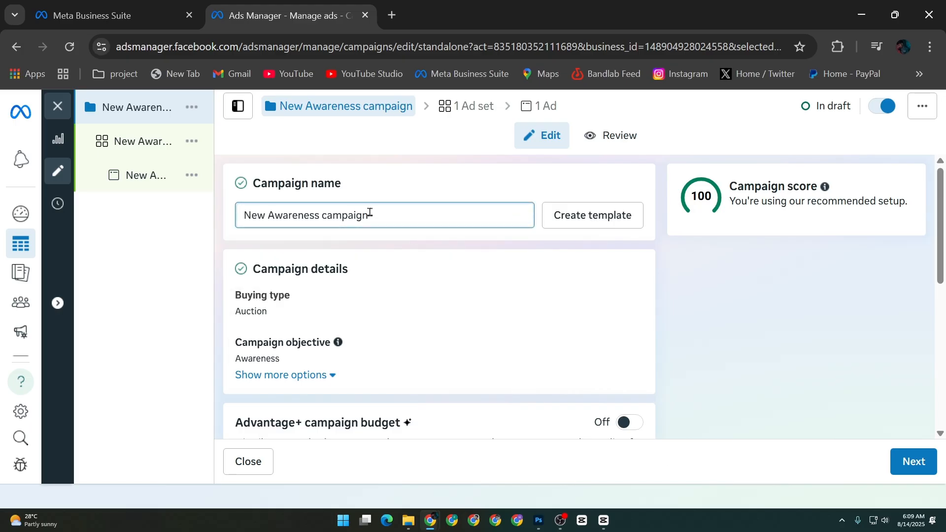
{"action": "left_click_drag", "start_coordinate": [364, 215], "coordinate": [154, 215]}
{"action": "left_click_drag", "start_coordinate": [394, 217], "coordinate": [224, 211]}
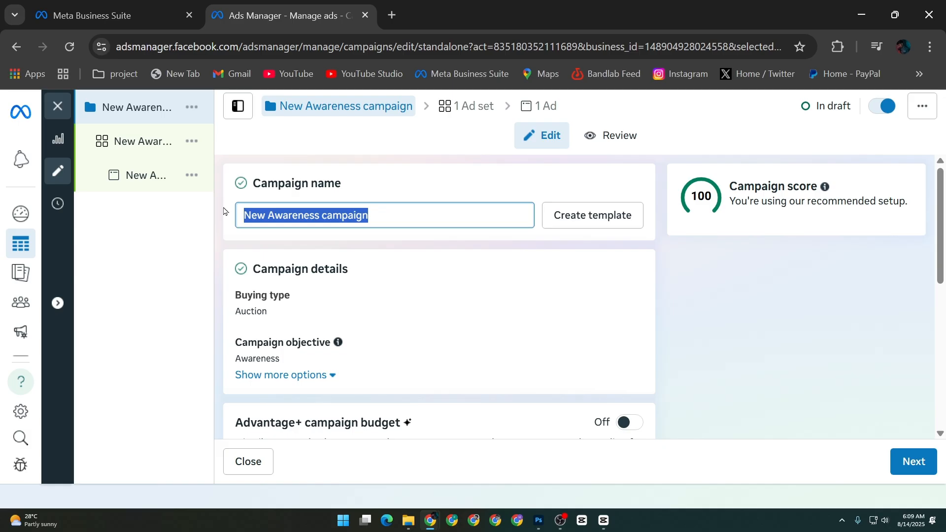
{"action": "key", "text": "BackSpace"}
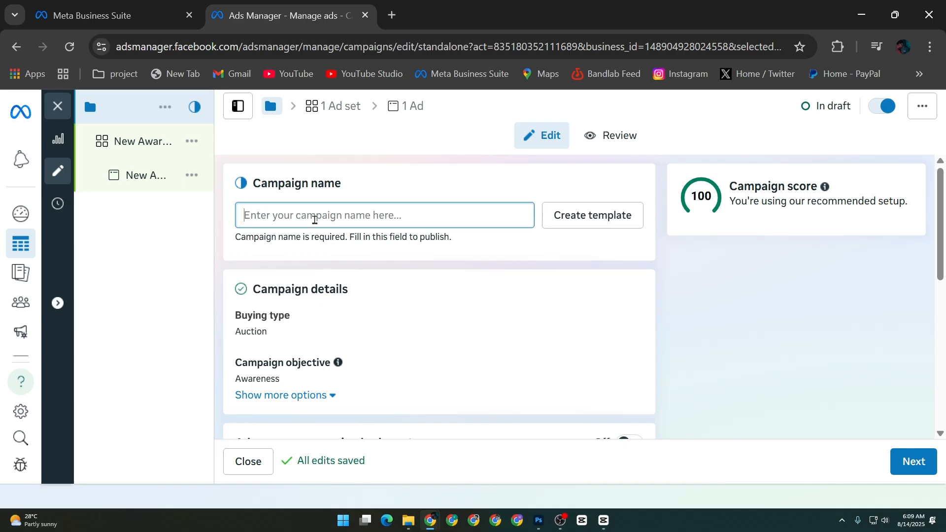
{"action": "type", "text": "the "}
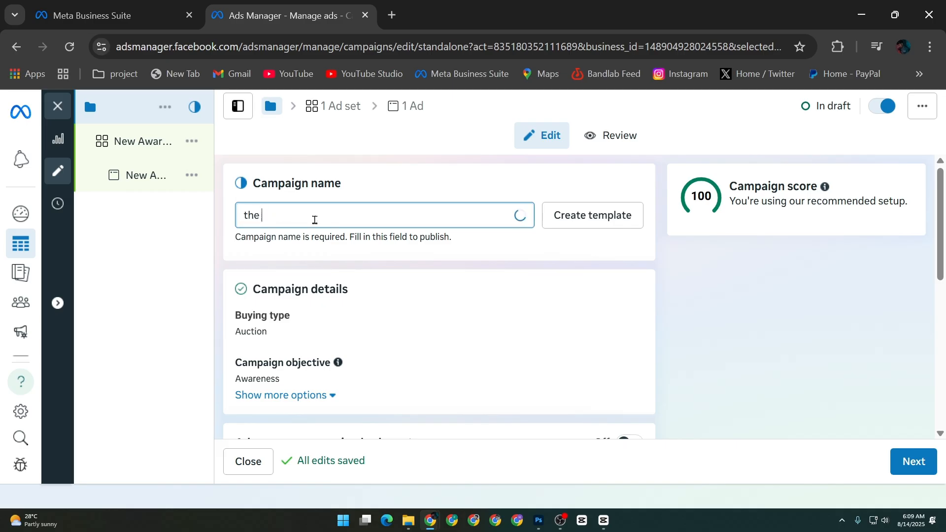
{"action": "type", "text": "first "}
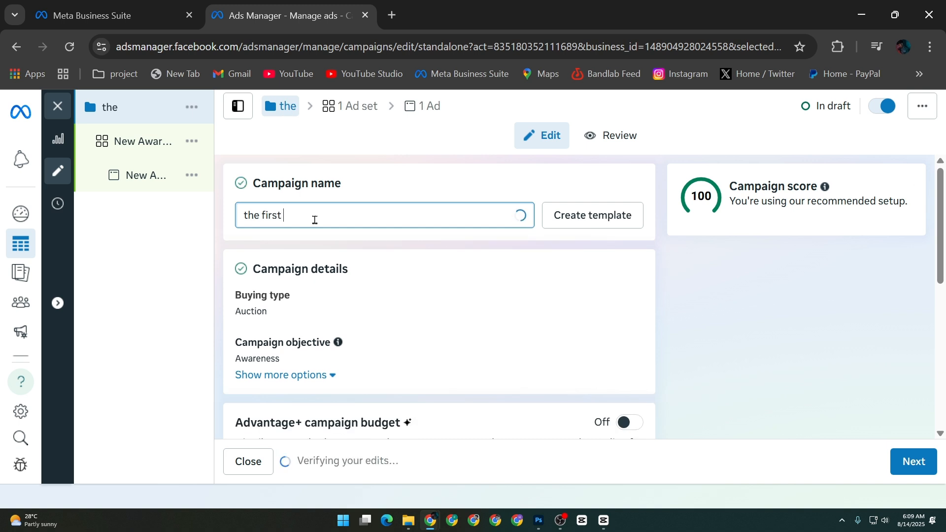
{"action": "type", "text": "campai"}
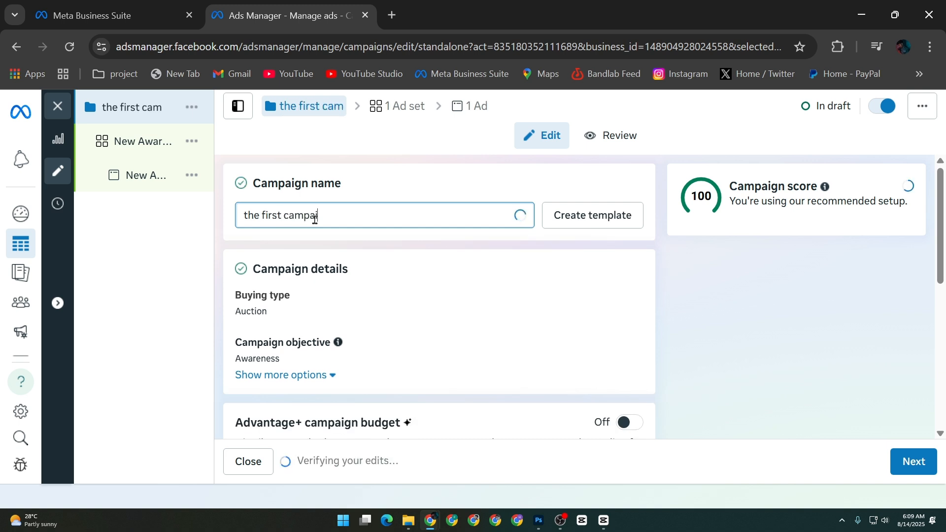
{"action": "type", "text": "gn"}
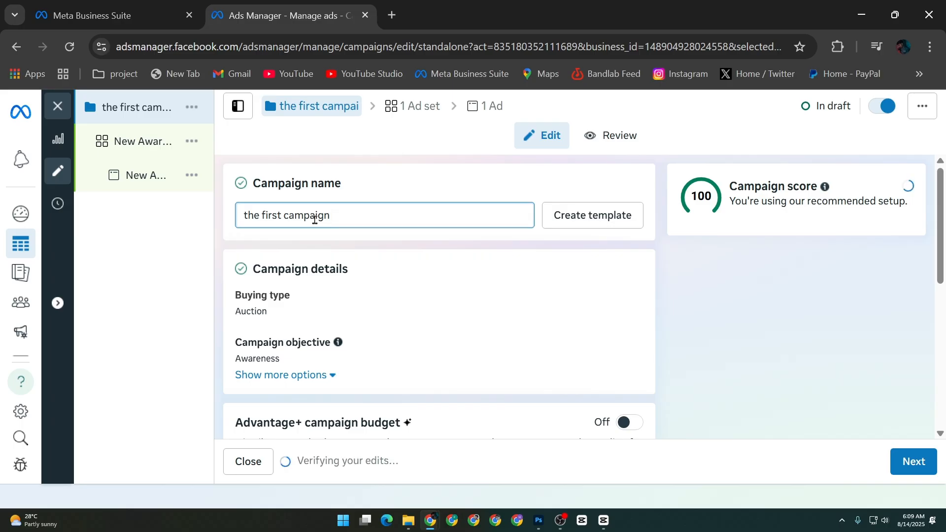
Declare "Social issues, elections or politics" as the campaign's special ad category
{"action": "scroll", "coordinate": [464, 253], "scroll_direction": "down", "scroll_amount": 5}
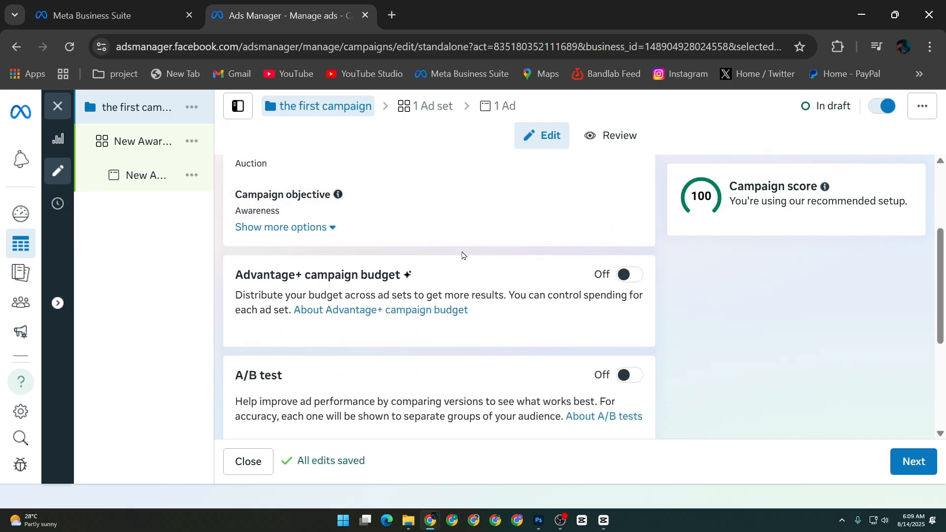
{"action": "scroll", "coordinate": [463, 255], "scroll_direction": "down", "scroll_amount": 3}
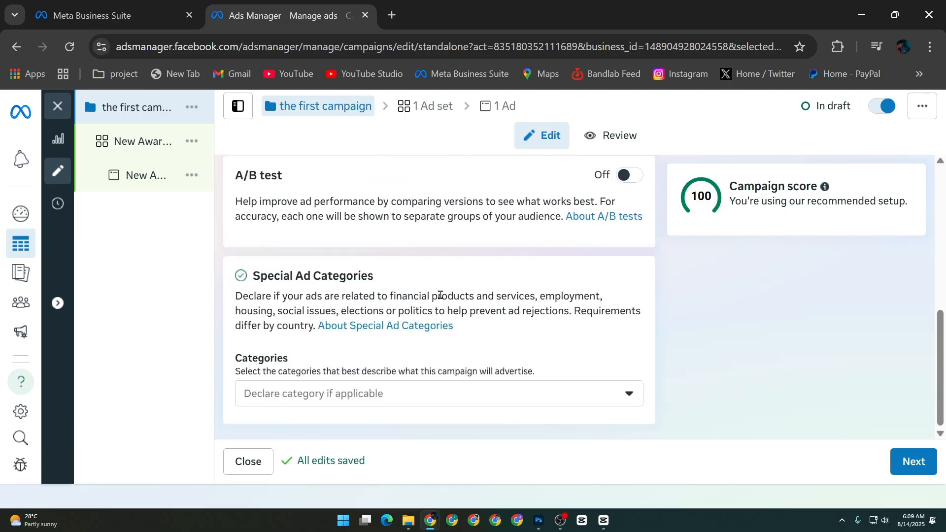
{"action": "left_click", "coordinate": [271, 393]}
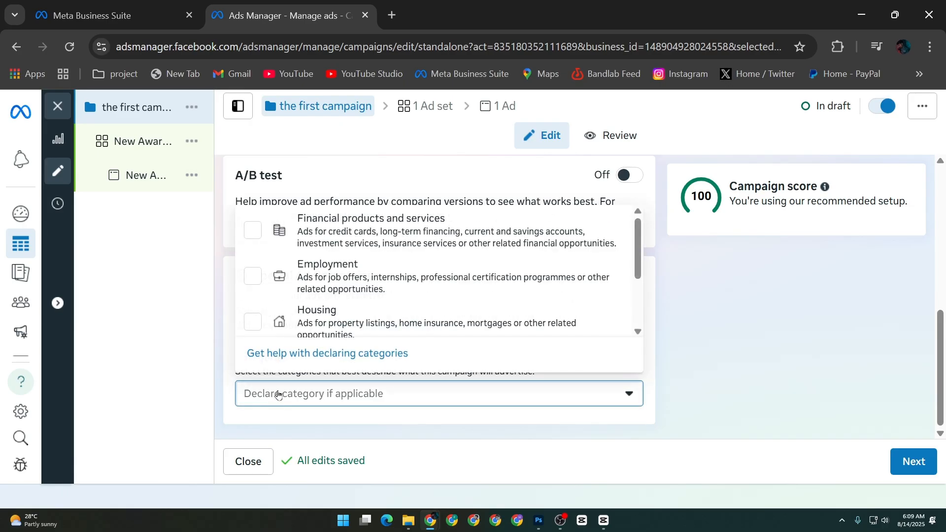
{"action": "scroll", "coordinate": [292, 315], "scroll_direction": "down", "scroll_amount": 2}
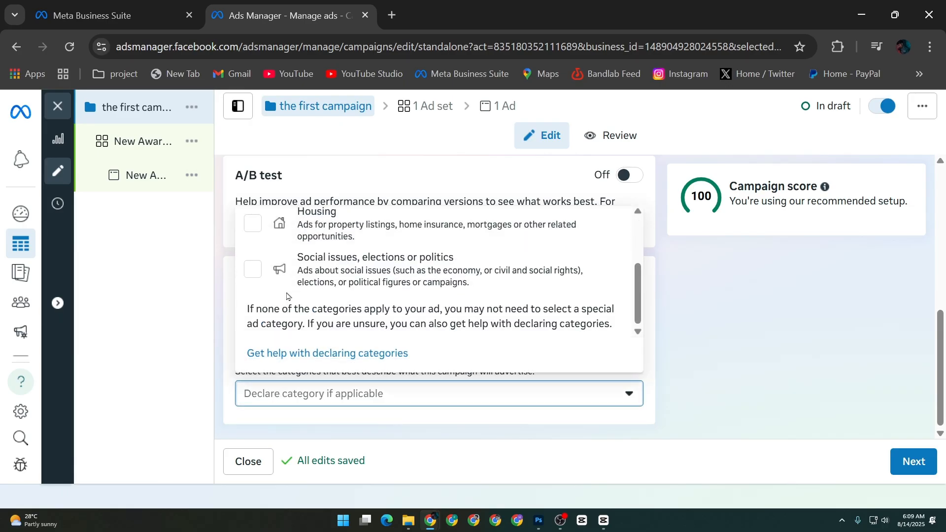
{"action": "scroll", "coordinate": [291, 296], "scroll_direction": "up", "scroll_amount": 2}
{"action": "scroll", "coordinate": [291, 296], "scroll_direction": "down", "scroll_amount": 2}
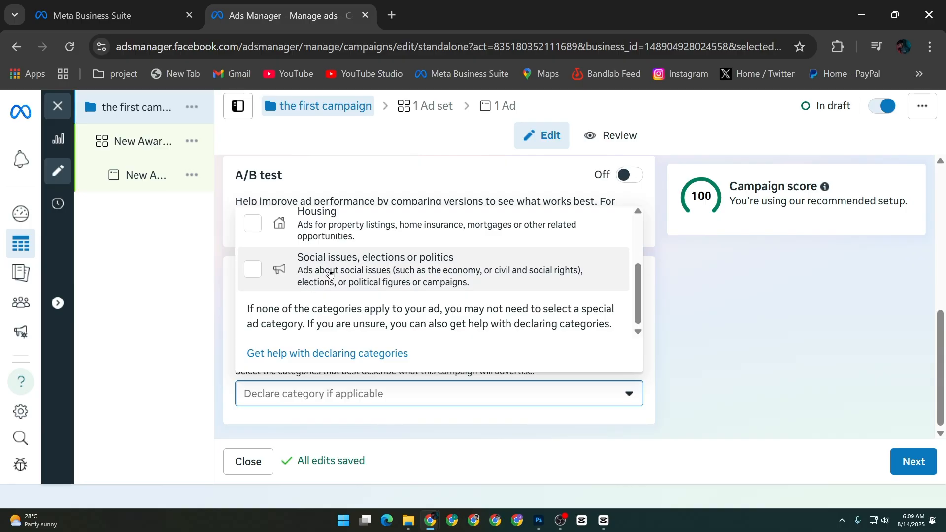
{"action": "left_click", "coordinate": [360, 264]}
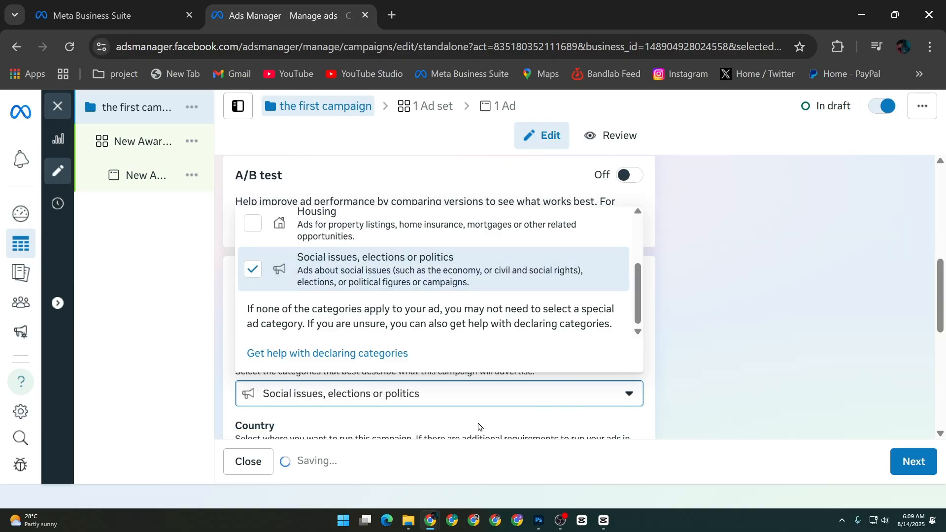
Review the authorisation section for political ads, check its authorisation settings page, and look back over the campaign's other settings
{"action": "scroll", "coordinate": [478, 427], "scroll_direction": "down", "scroll_amount": 5}
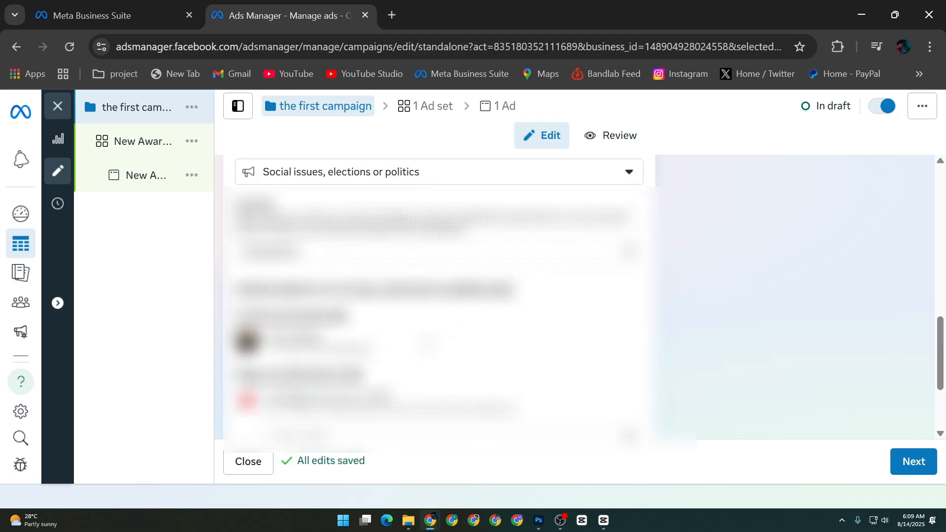
{"action": "scroll", "coordinate": [581, 295], "scroll_direction": "down", "scroll_amount": 3}
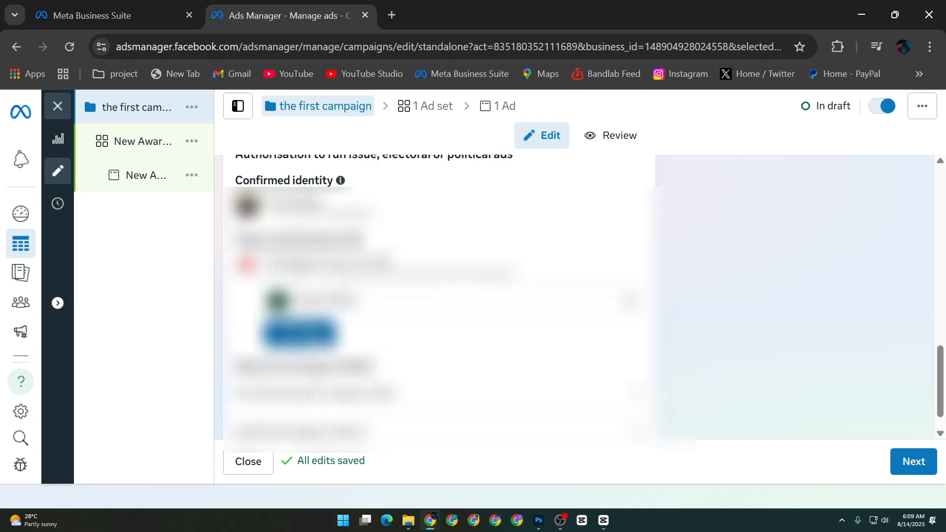
{"action": "left_click", "coordinate": [315, 335]}
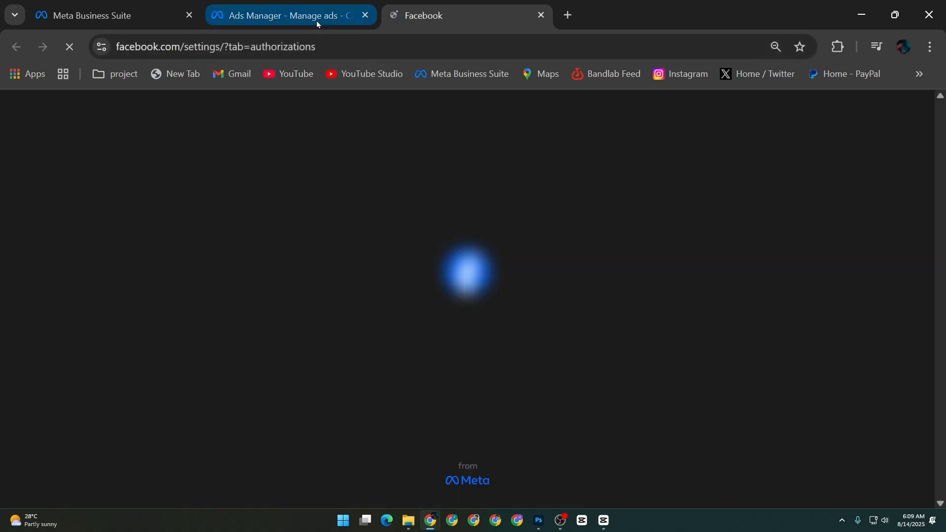
{"action": "left_click", "coordinate": [316, 21]}
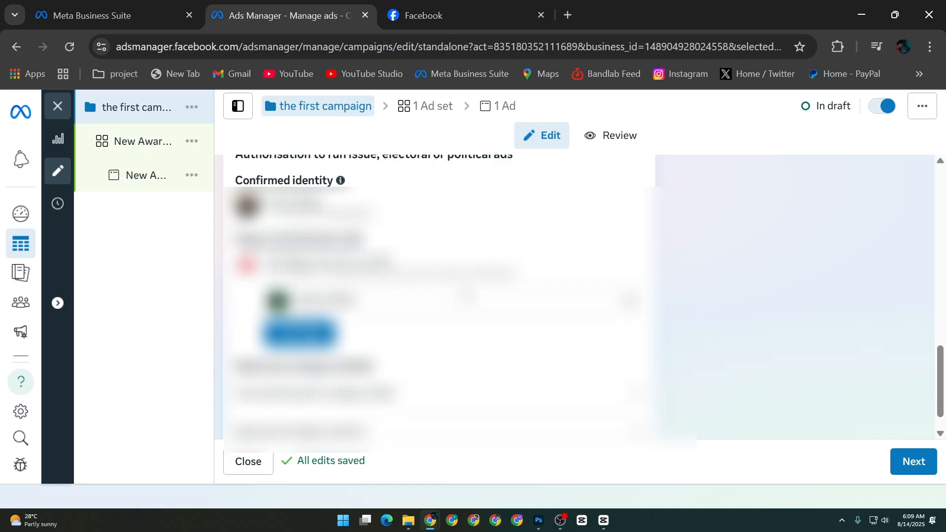
{"action": "scroll", "coordinate": [439, 296], "scroll_direction": "up", "scroll_amount": 5}
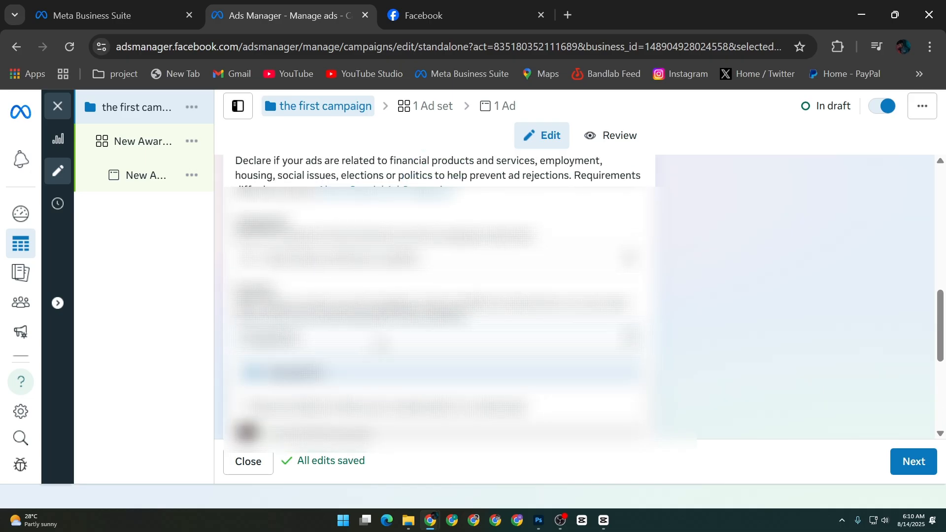
{"action": "scroll", "coordinate": [439, 295], "scroll_direction": "up", "scroll_amount": 5}
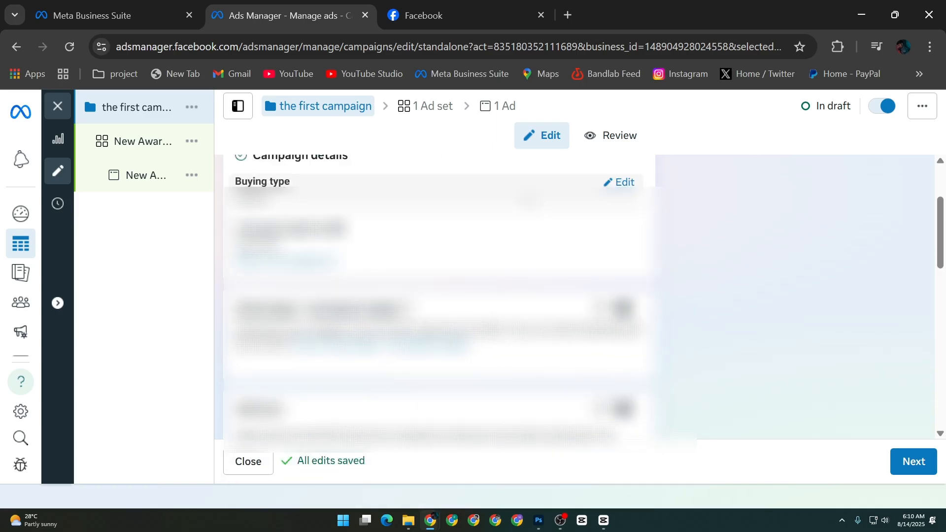
{"action": "scroll", "coordinate": [438, 295], "scroll_direction": "up", "scroll_amount": 3}
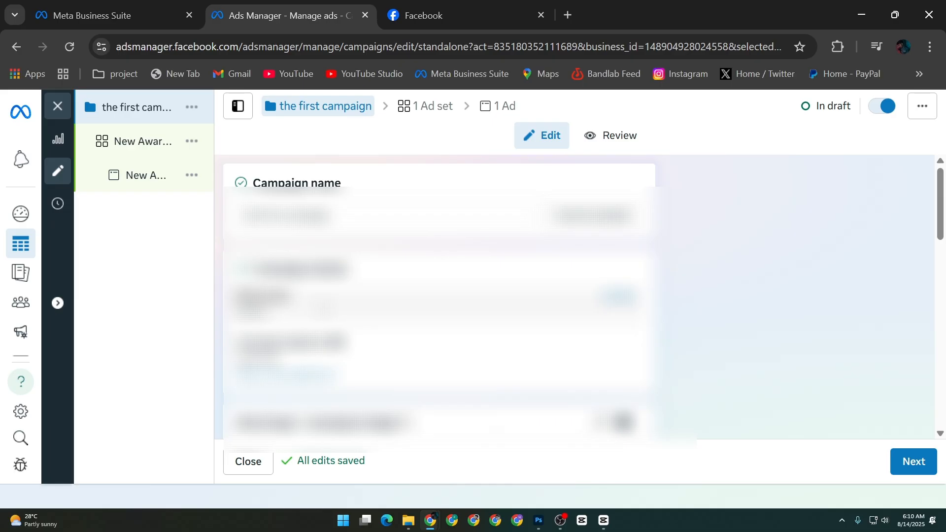
{"action": "scroll", "coordinate": [438, 296], "scroll_direction": "down", "scroll_amount": 4}
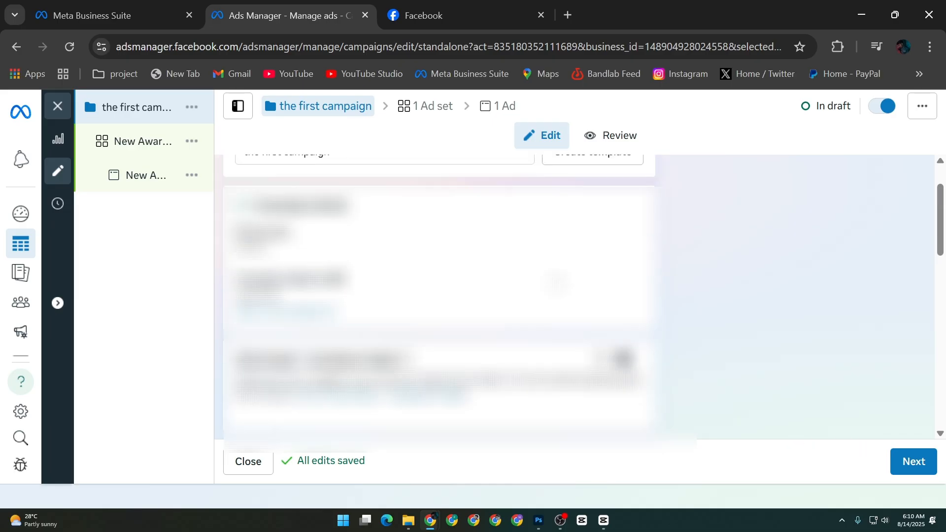
Continue to the ad set and review its performance goal, Facebook Page, cost per result goal, dynamic creative, budget and schedule settings
{"action": "scroll", "coordinate": [720, 399], "scroll_direction": "up", "scroll_amount": 4}
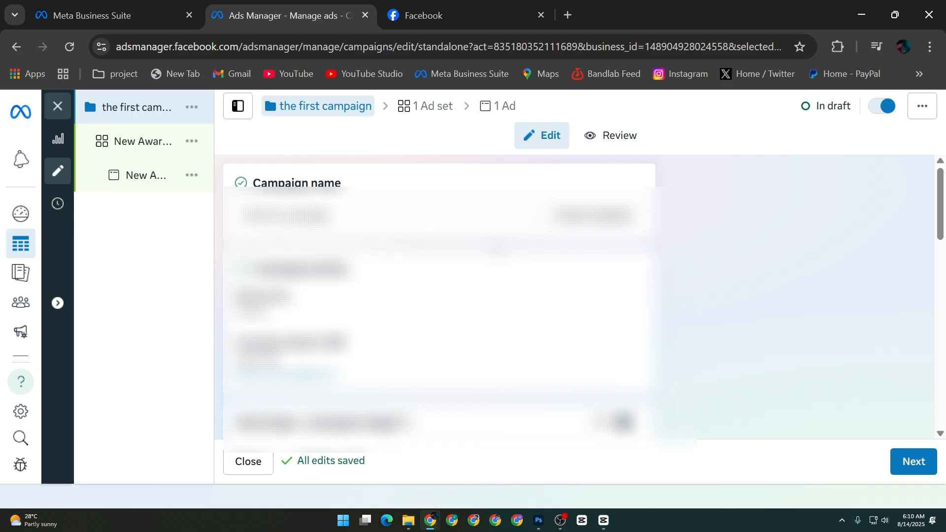
{"action": "left_click", "coordinate": [901, 462]}
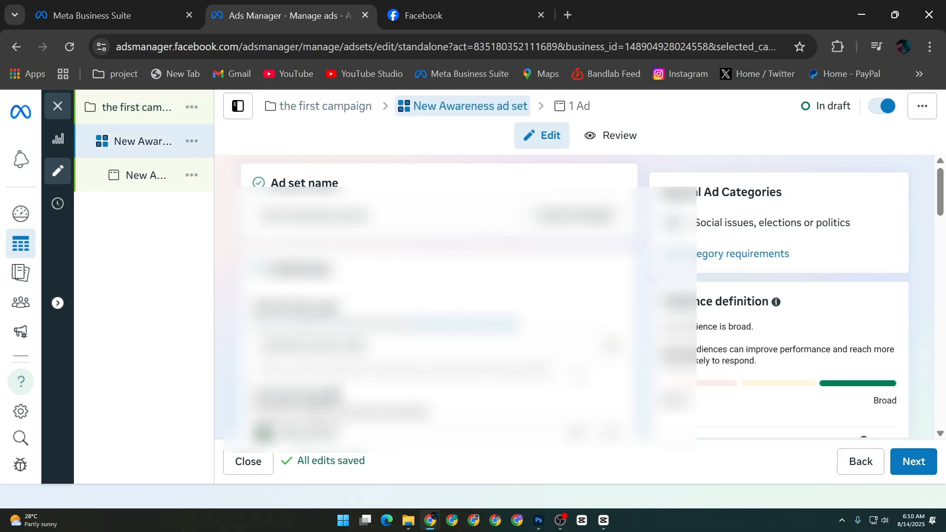
{"action": "scroll", "coordinate": [545, 287], "scroll_direction": "down", "scroll_amount": 3}
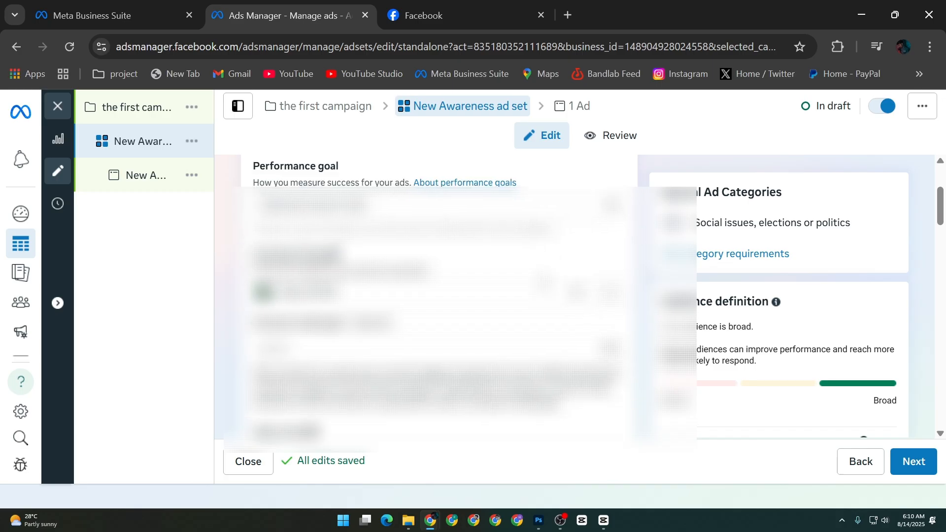
{"action": "scroll", "coordinate": [433, 296], "scroll_direction": "down", "scroll_amount": 1}
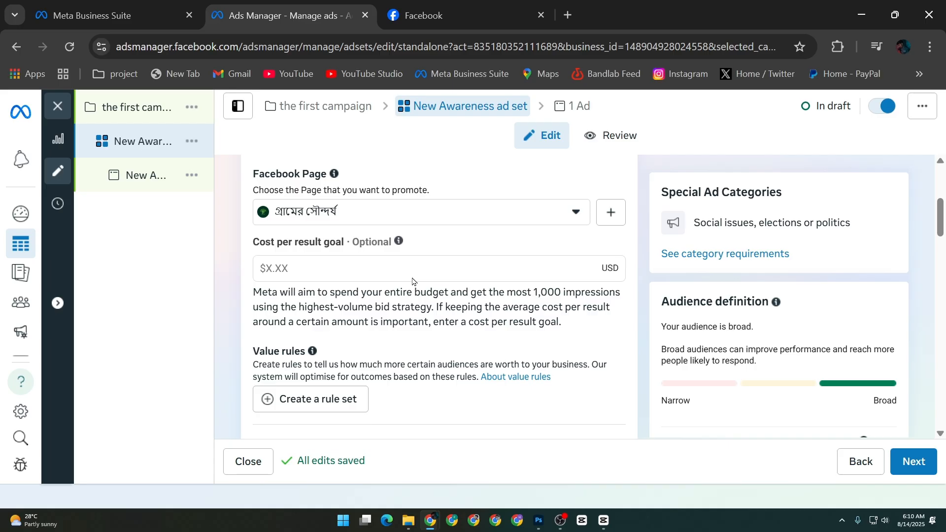
{"action": "scroll", "coordinate": [413, 281], "scroll_direction": "down", "scroll_amount": 3}
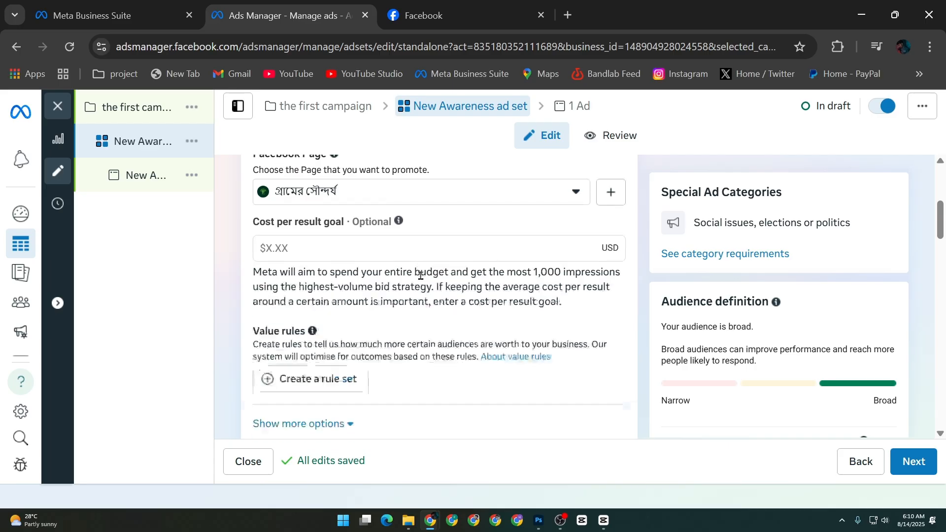
{"action": "scroll", "coordinate": [485, 266], "scroll_direction": "down", "scroll_amount": 5}
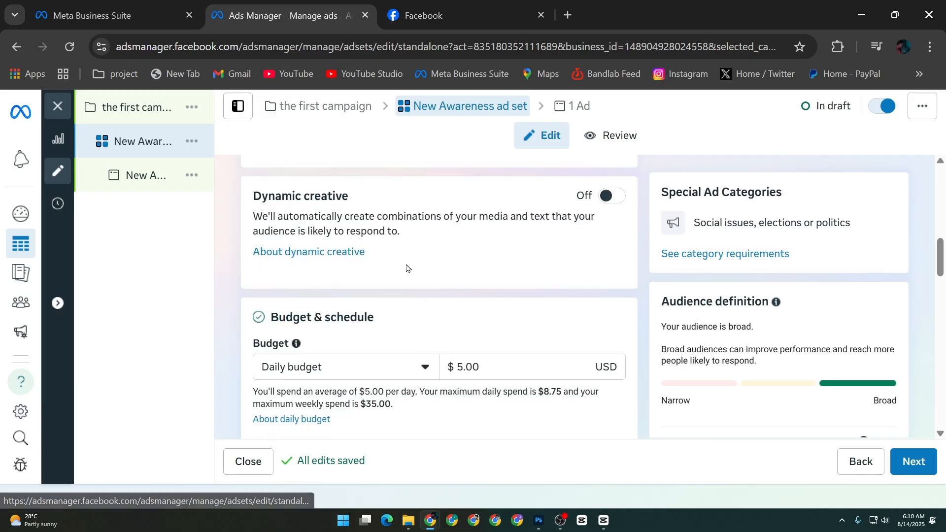
{"action": "scroll", "coordinate": [344, 270], "scroll_direction": "down", "scroll_amount": 3}
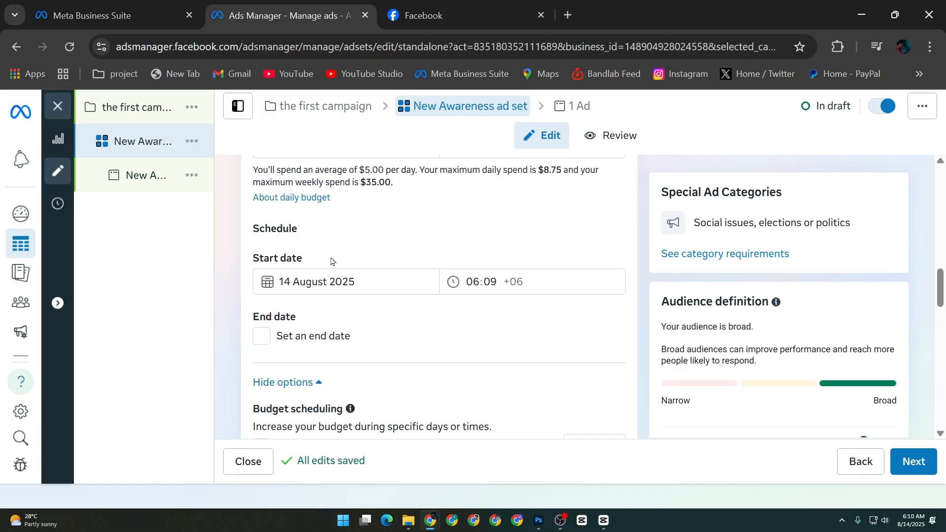
{"action": "scroll", "coordinate": [371, 276], "scroll_direction": "down", "scroll_amount": 1}
{"action": "scroll", "coordinate": [370, 276], "scroll_direction": "down", "scroll_amount": 5}
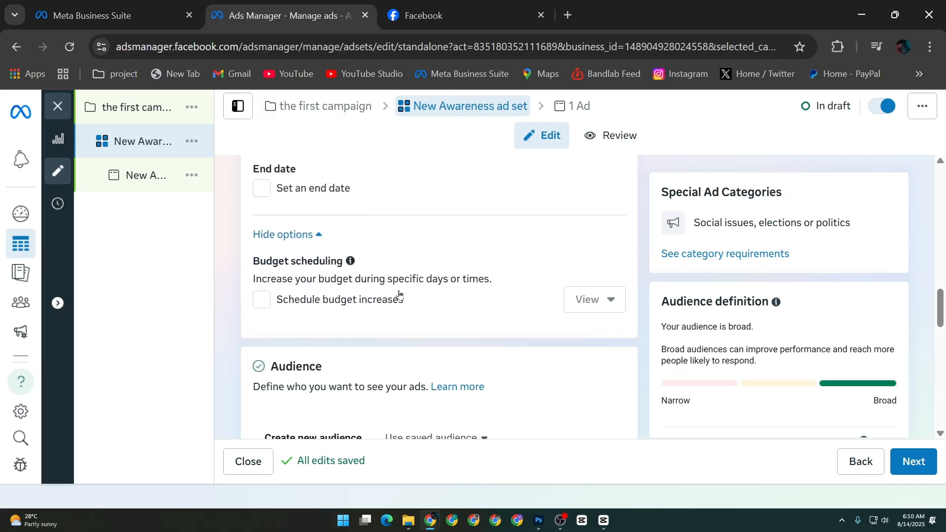
{"action": "scroll", "coordinate": [354, 299], "scroll_direction": "down", "scroll_amount": 3}
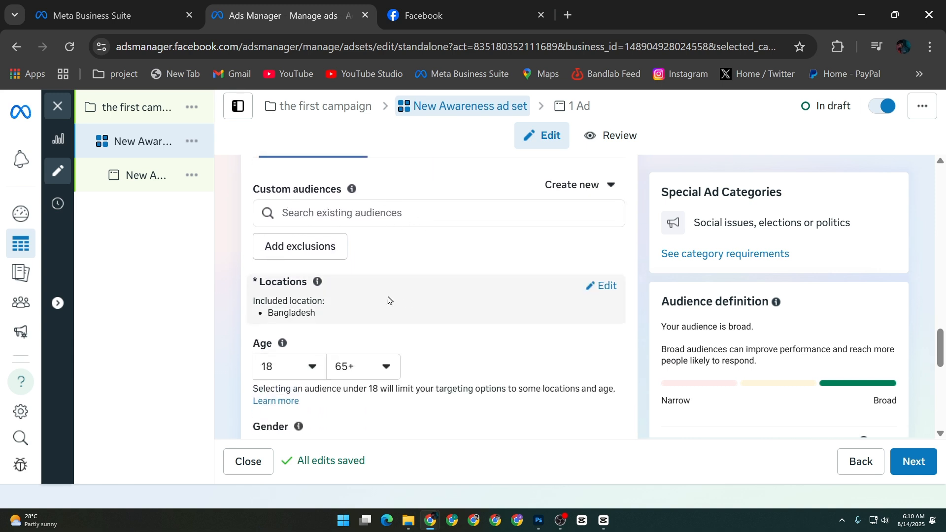
Check the ad set's existing custom audiences, look over its audience and placement settings, and continue to the ad
{"action": "left_click", "coordinate": [411, 219]}
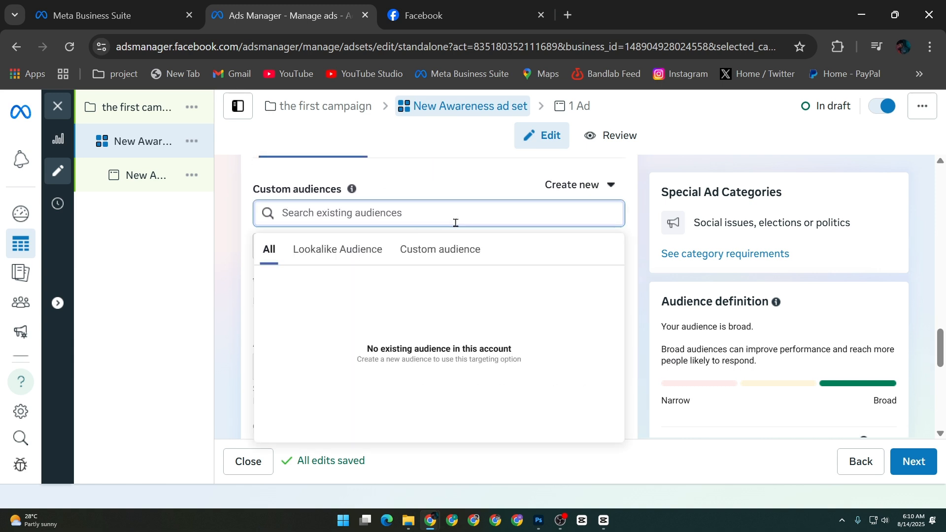
{"action": "left_click", "coordinate": [427, 195]}
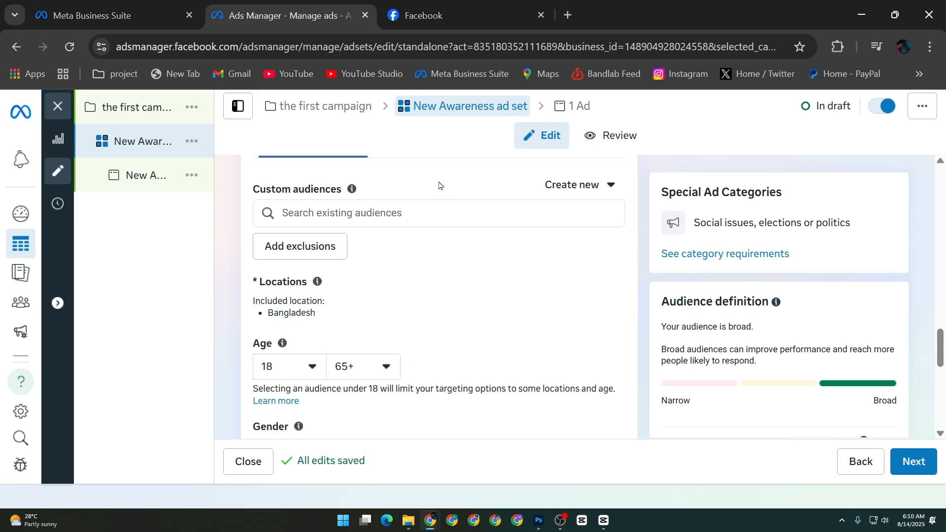
{"action": "scroll", "coordinate": [440, 188], "scroll_direction": "down", "scroll_amount": 2}
{"action": "scroll", "coordinate": [303, 302], "scroll_direction": "down", "scroll_amount": 3}
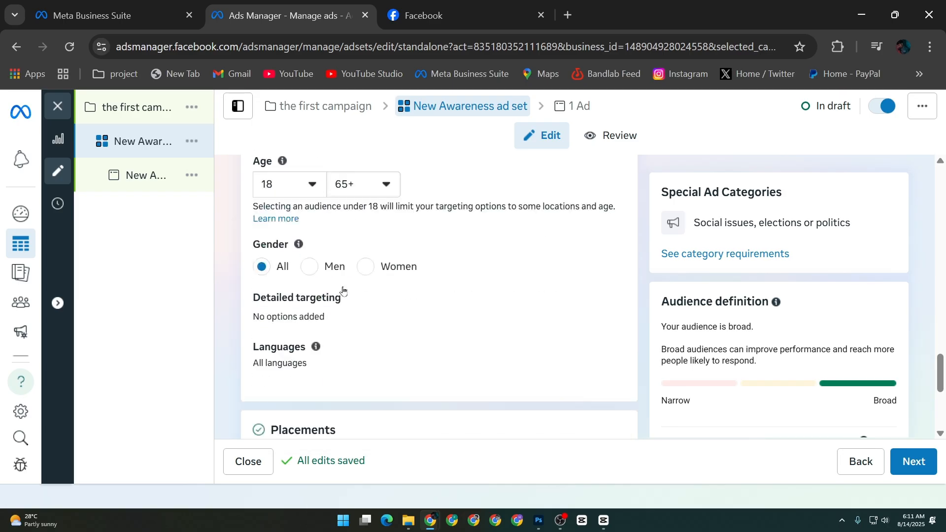
{"action": "scroll", "coordinate": [380, 240], "scroll_direction": "down", "scroll_amount": 3}
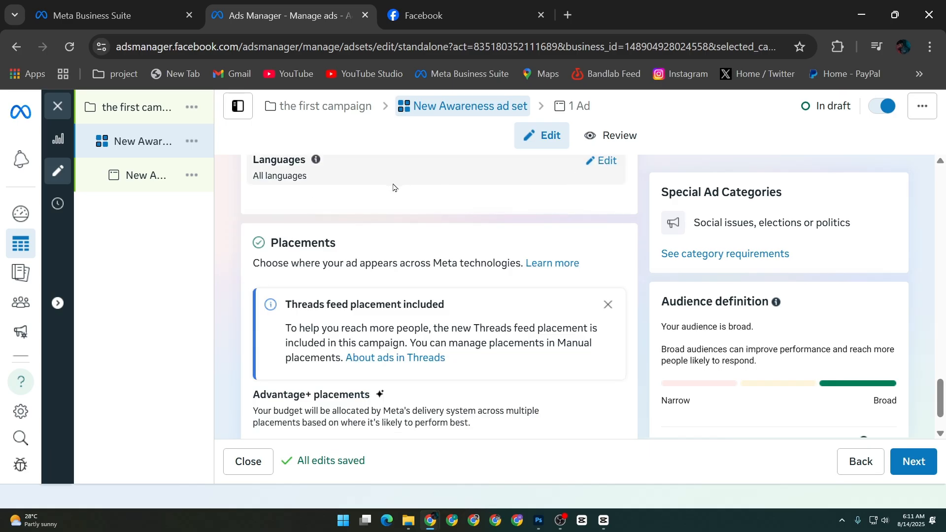
{"action": "scroll", "coordinate": [452, 262], "scroll_direction": "down", "scroll_amount": 1}
{"action": "left_click", "coordinate": [904, 452]}
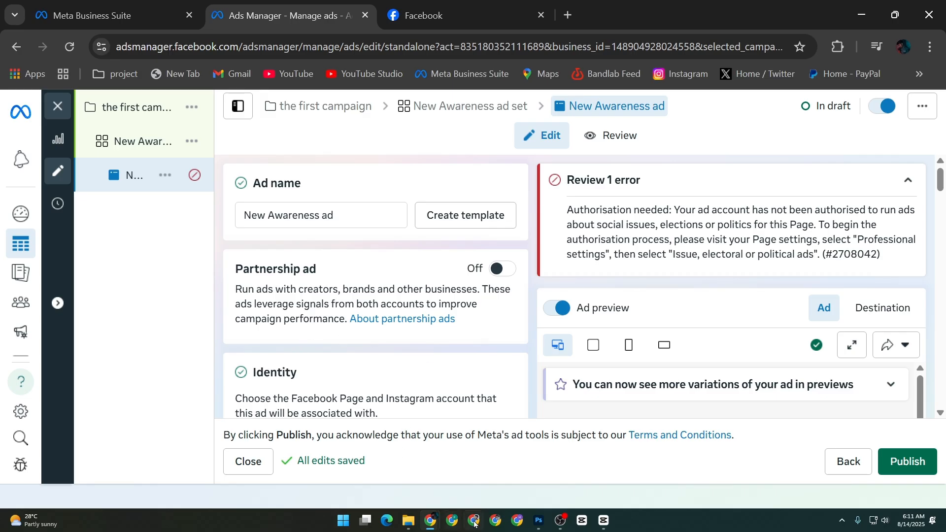
Switch to the other Chrome window and open canva.com
{"action": "left_click", "coordinate": [459, 523]}
{"action": "left_click", "coordinate": [444, 303]}
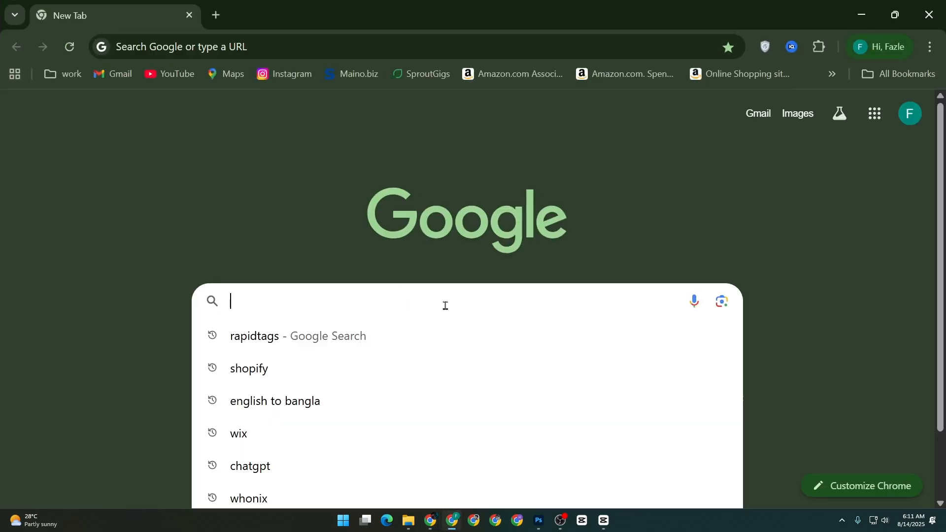
{"action": "type", "text": "v"}
{"action": "key", "text": "BackSpace"}
{"action": "type", "text": "canv"}
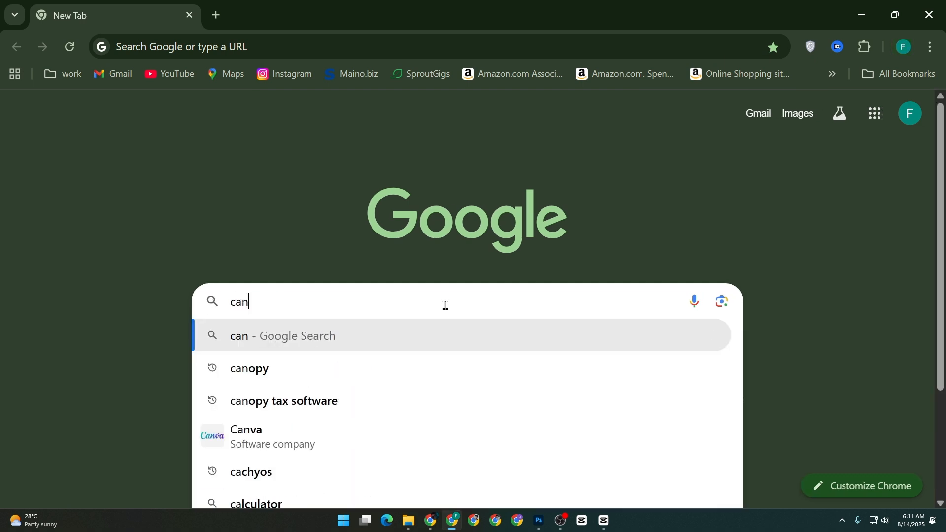
{"action": "type", "text": "a.co"}
{"action": "key", "text": "Return"}
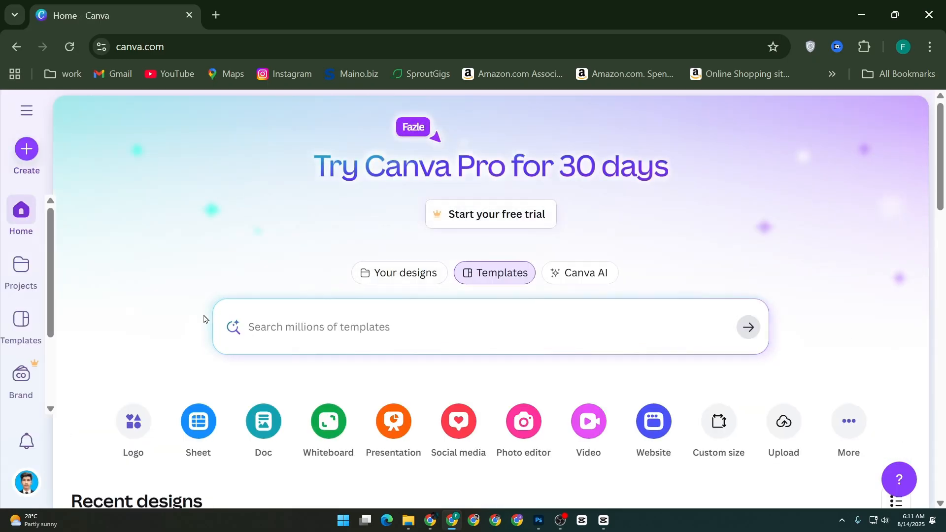
Search Canva's templates for "video" and open the "Black and White Modern Welcome to my Channel Video" template for customising
{"action": "left_click", "coordinate": [319, 329]}
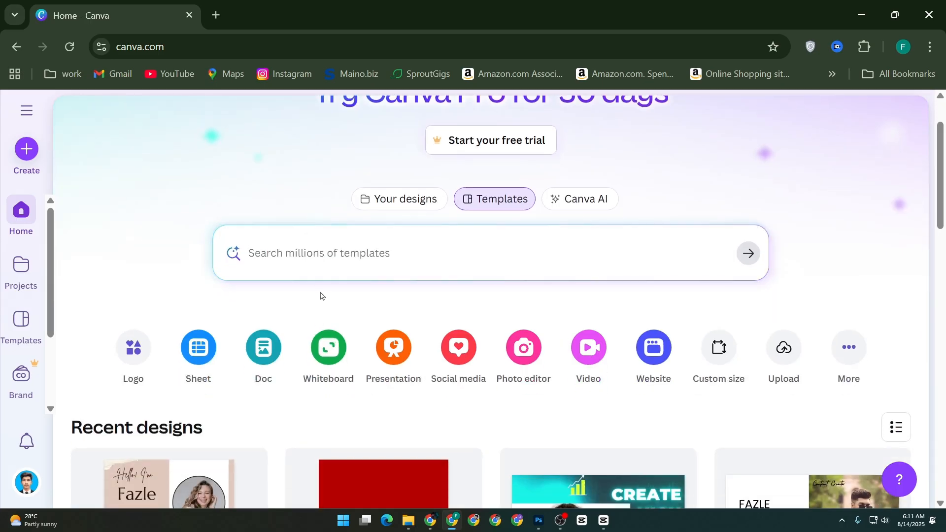
{"action": "type", "text": "video"}
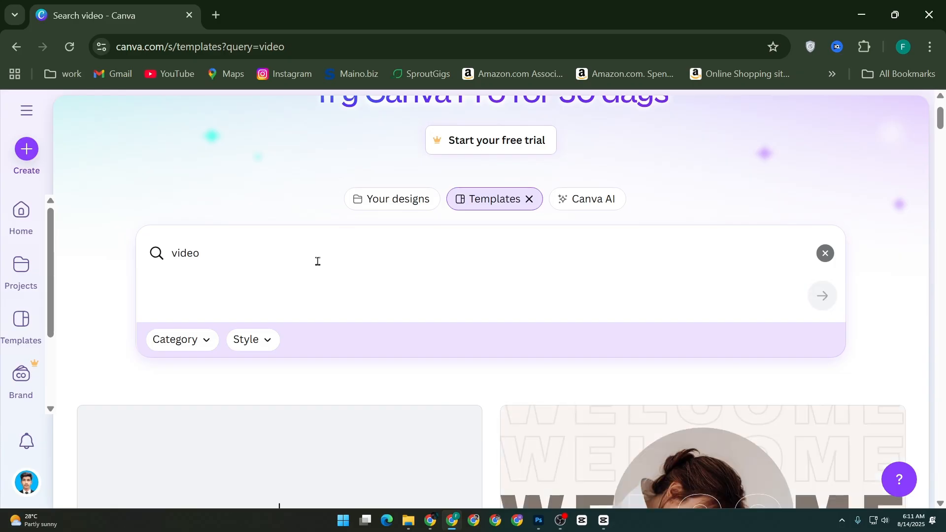
{"action": "scroll", "coordinate": [318, 261], "scroll_direction": "down", "scroll_amount": 5}
{"action": "scroll", "coordinate": [260, 300], "scroll_direction": "down", "scroll_amount": 6}
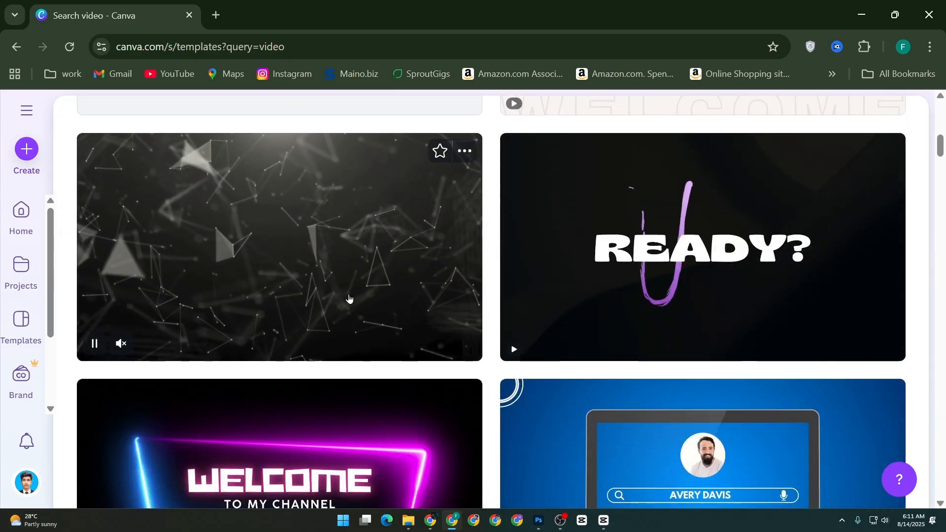
{"action": "left_click", "coordinate": [349, 285]}
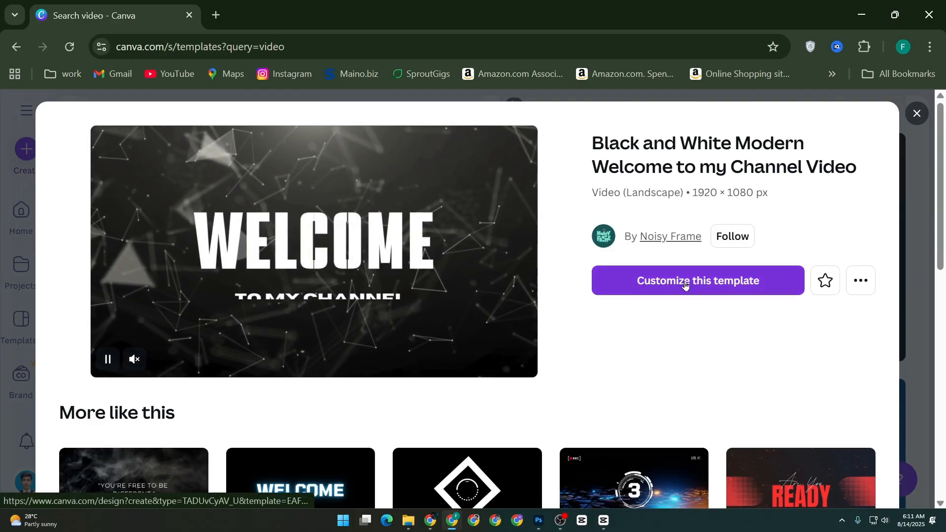
{"action": "left_click", "coordinate": [686, 281]}
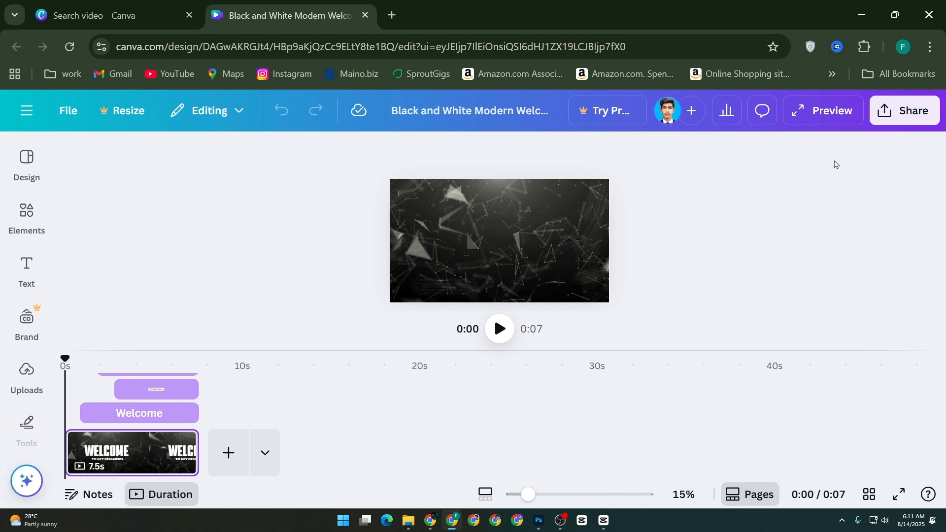
Return to Ads Manager and choose "Use Facebook Page" as the ad's Instagram account
{"action": "mouse_move", "coordinate": [430, 521]}
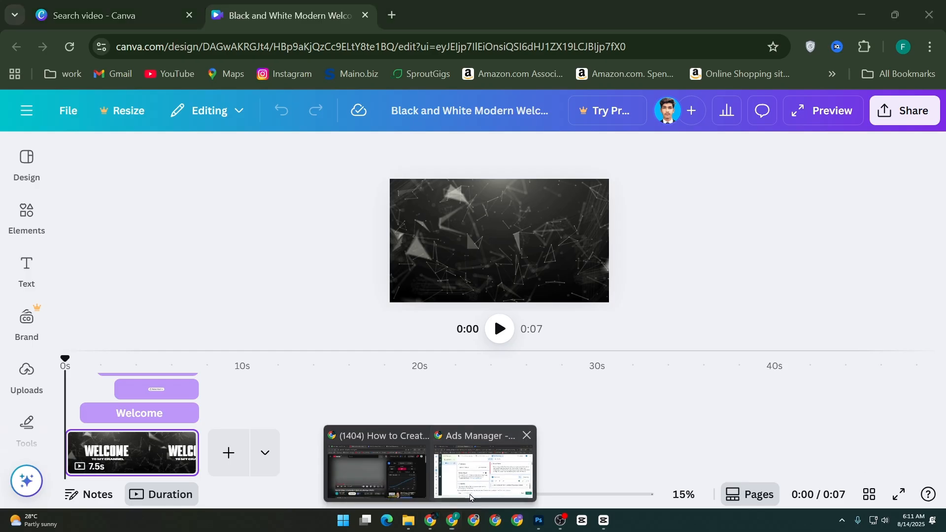
{"action": "left_click", "coordinate": [470, 498]}
{"action": "scroll", "coordinate": [419, 264], "scroll_direction": "down", "scroll_amount": 5}
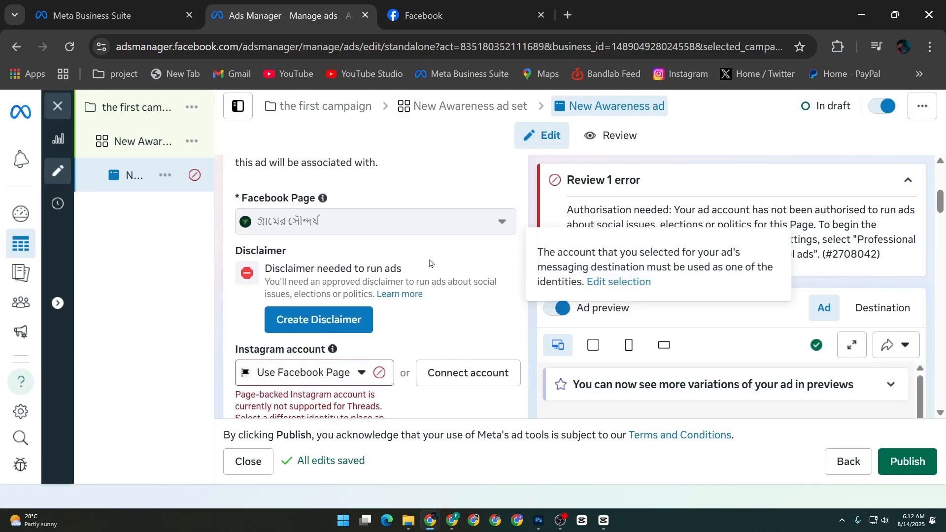
{"action": "scroll", "coordinate": [429, 264], "scroll_direction": "down", "scroll_amount": 2}
{"action": "left_click", "coordinate": [361, 255]}
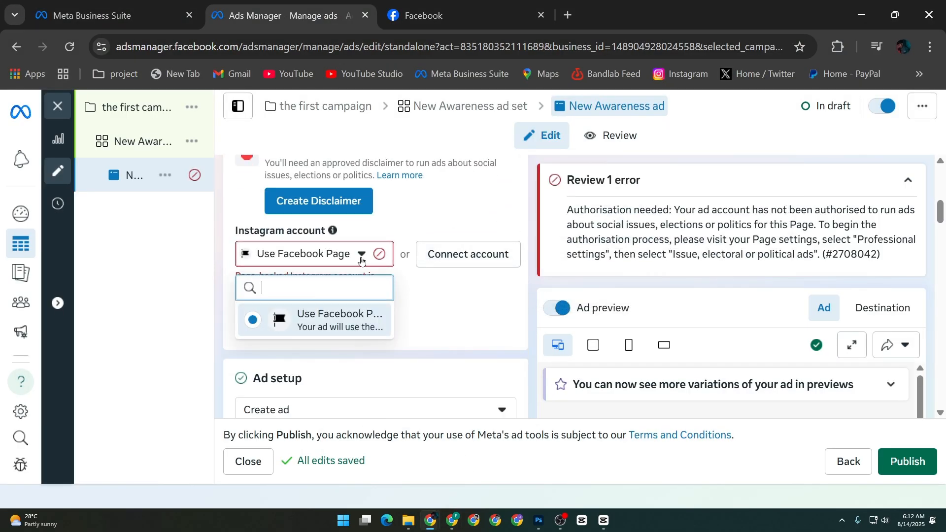
{"action": "left_click", "coordinate": [367, 318]}
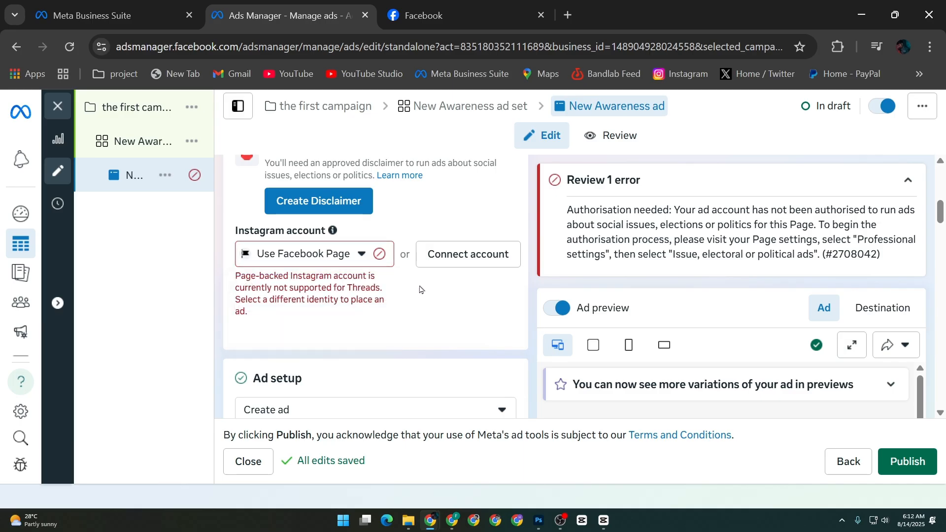
Preview the ad in the square, vertical and horizontal formats
{"action": "scroll", "coordinate": [403, 304], "scroll_direction": "up", "scroll_amount": 5}
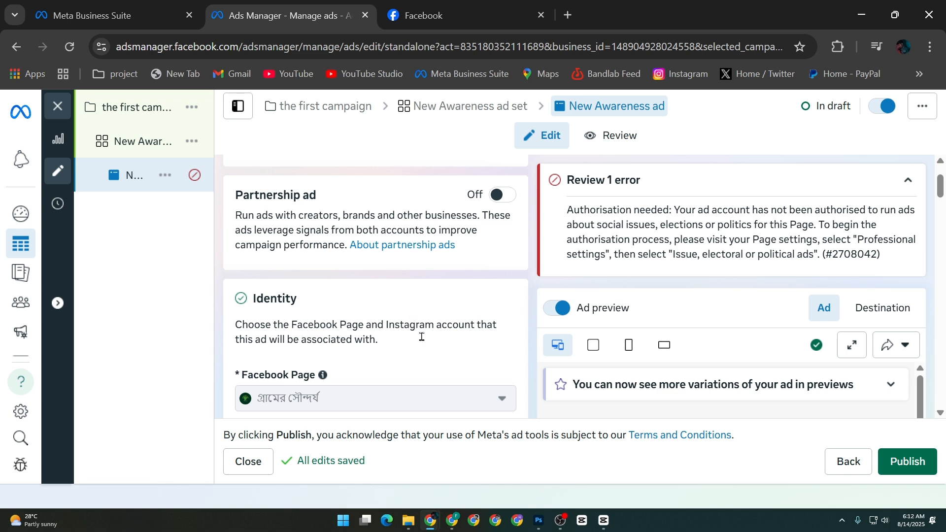
{"action": "left_click", "coordinate": [594, 351]}
{"action": "left_click", "coordinate": [632, 351]}
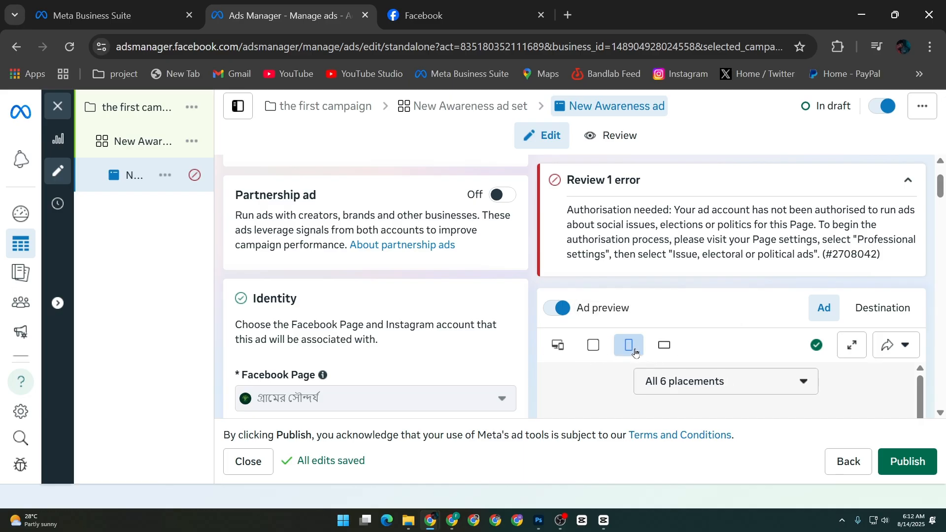
{"action": "left_click", "coordinate": [662, 346]}
Look through the ad's remaining settings, examine the Messenger chat builder's template options, and close the builder without creating a template
{"action": "scroll", "coordinate": [566, 357], "scroll_direction": "down", "scroll_amount": 15}
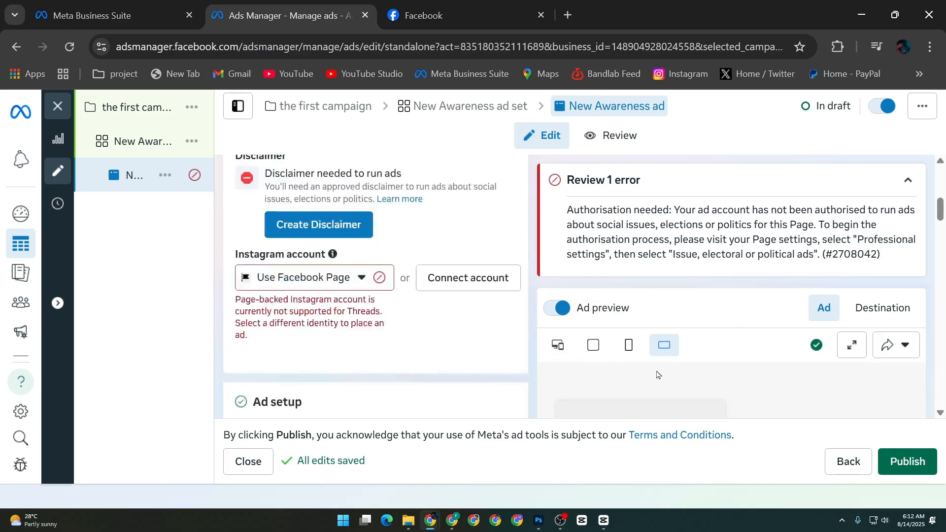
{"action": "scroll", "coordinate": [826, 351], "scroll_direction": "down", "scroll_amount": 5}
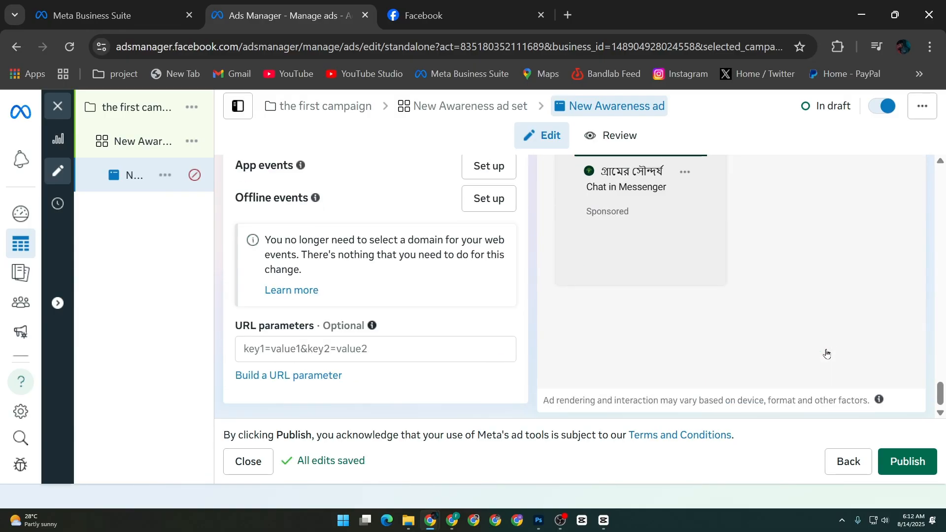
{"action": "scroll", "coordinate": [825, 352], "scroll_direction": "up", "scroll_amount": 10}
{"action": "scroll", "coordinate": [419, 339], "scroll_direction": "down", "scroll_amount": 8}
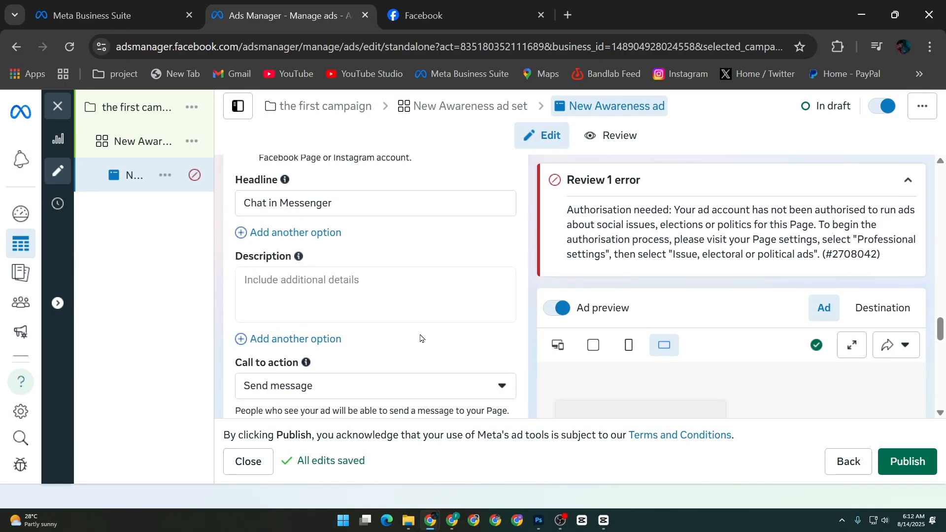
{"action": "scroll", "coordinate": [421, 337], "scroll_direction": "up", "scroll_amount": 2}
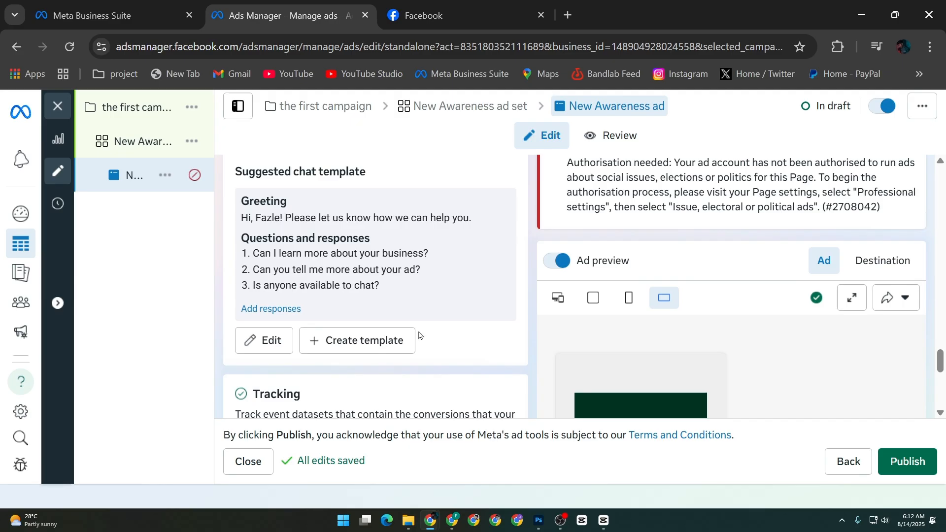
{"action": "left_click", "coordinate": [373, 345]}
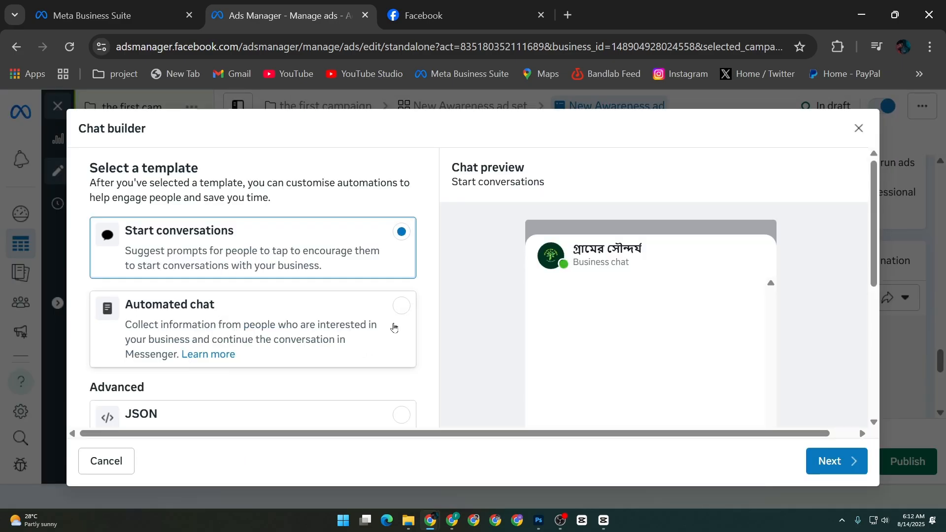
{"action": "scroll", "coordinate": [460, 320], "scroll_direction": "down", "scroll_amount": 3}
{"action": "scroll", "coordinate": [461, 321], "scroll_direction": "down", "scroll_amount": 1}
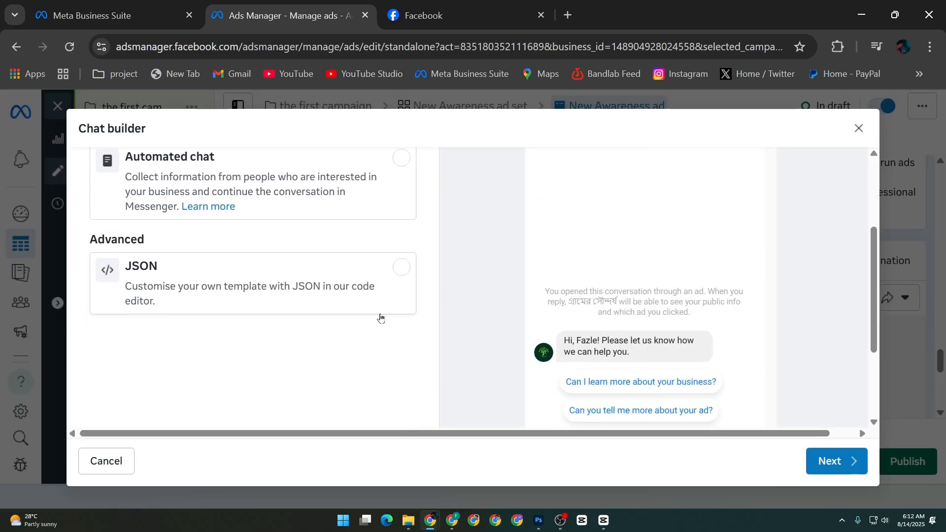
{"action": "scroll", "coordinate": [350, 288], "scroll_direction": "up", "scroll_amount": 3}
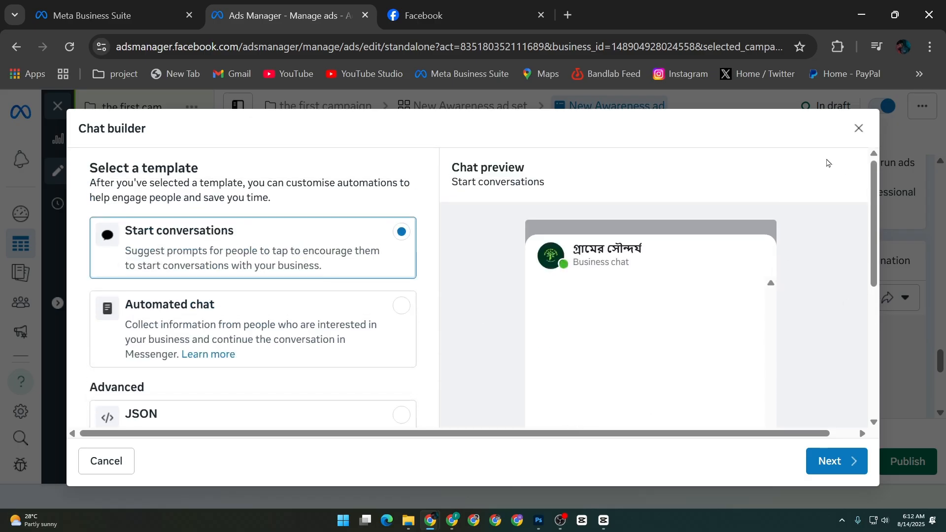
{"action": "left_click", "coordinate": [858, 128]}
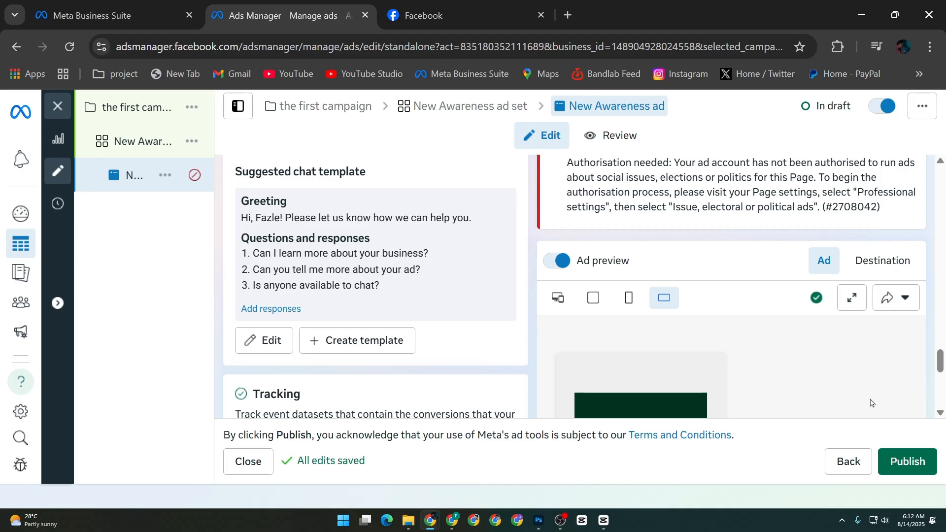
Publish the ad and submit Bangladesh, US dollars and the Dhaka, Asia (GMT+06:00) time zone as payment details
{"action": "left_click", "coordinate": [909, 459]}
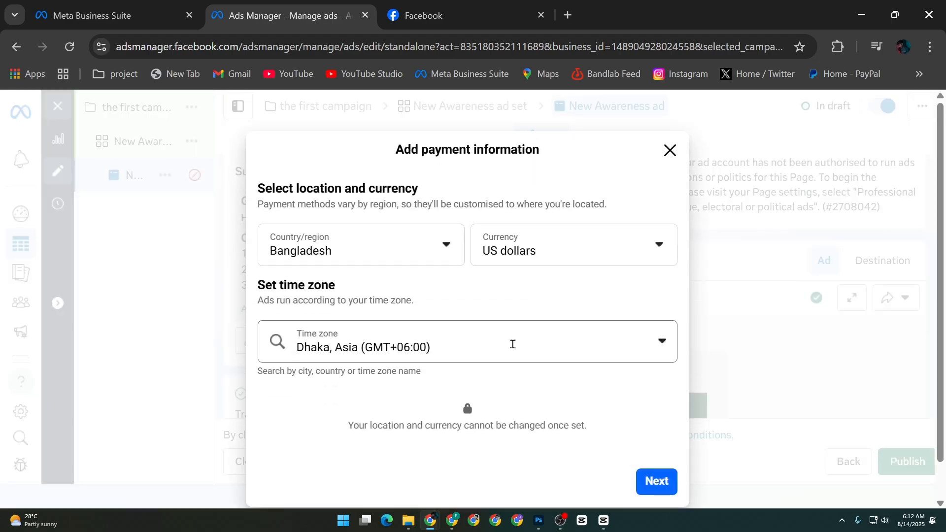
{"action": "left_click", "coordinate": [640, 445]}
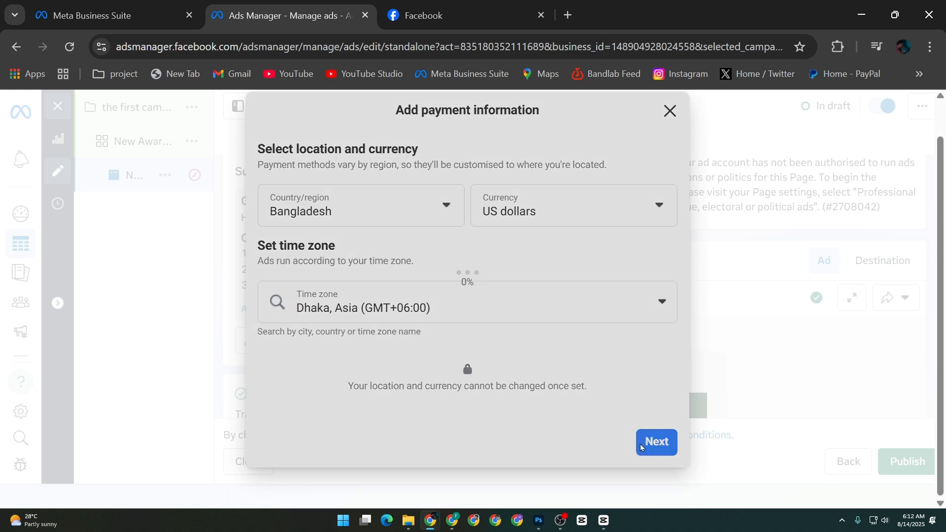